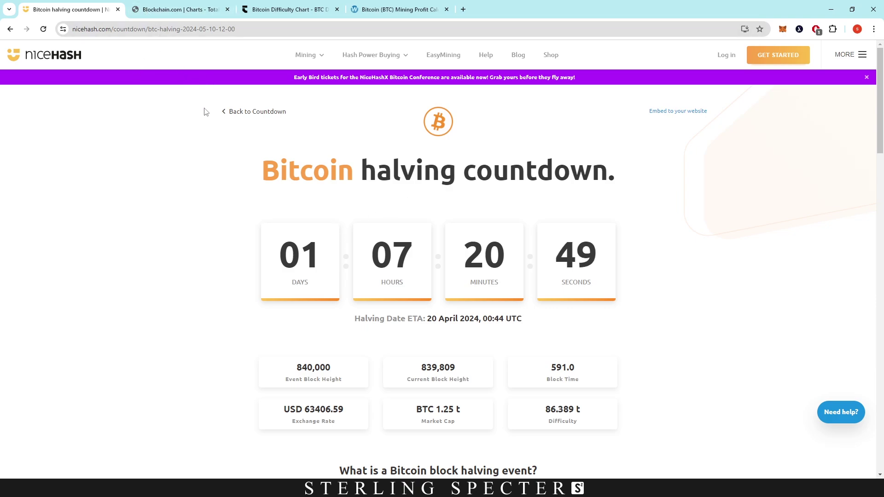
Step: Examine Bitcoin's total hash rate and network difficulty history over several time ranges on the Blockchain.com chart
left_click(170, 11)
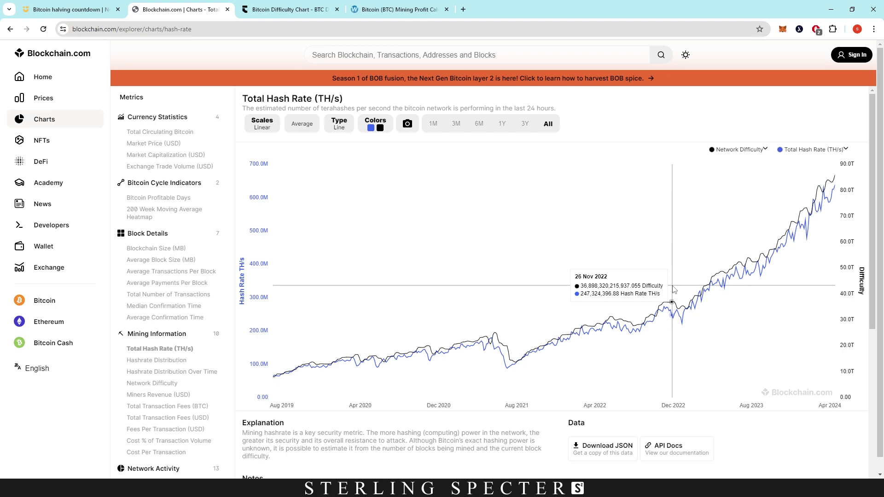
scroll(673, 289, "down", 5)
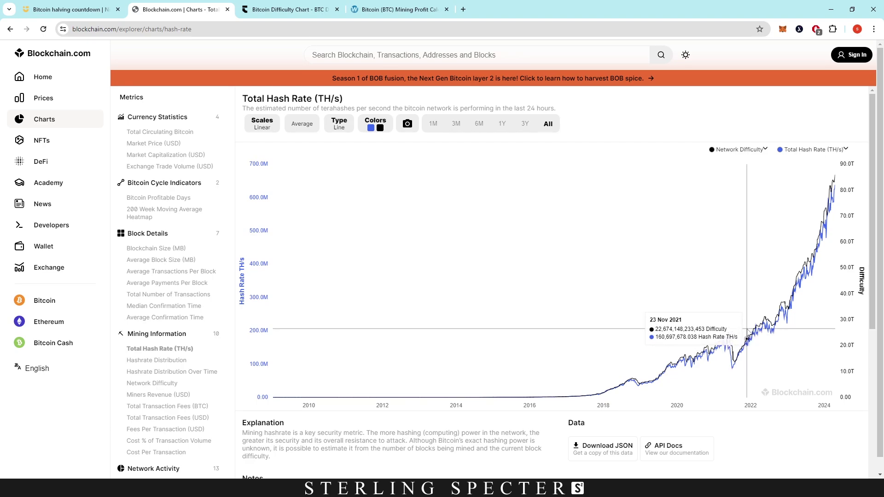
scroll(731, 336, "up", 1)
scroll(730, 336, "up", 2)
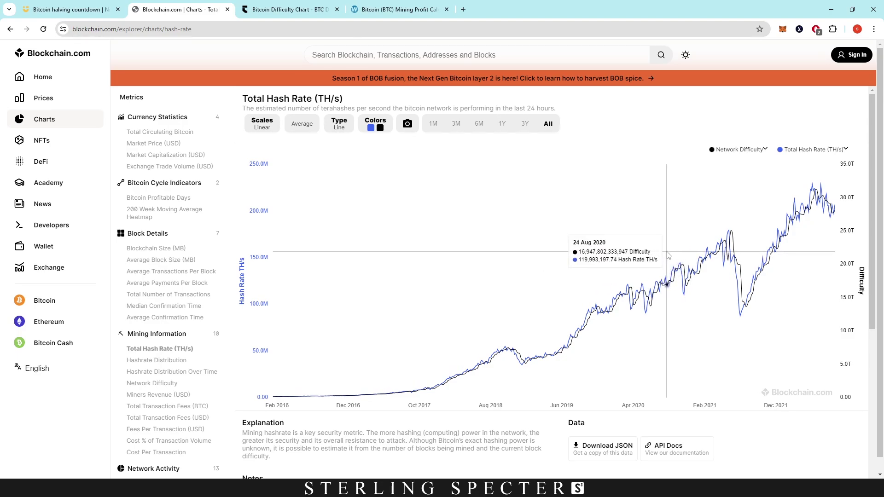
scroll(669, 256, "right", 5)
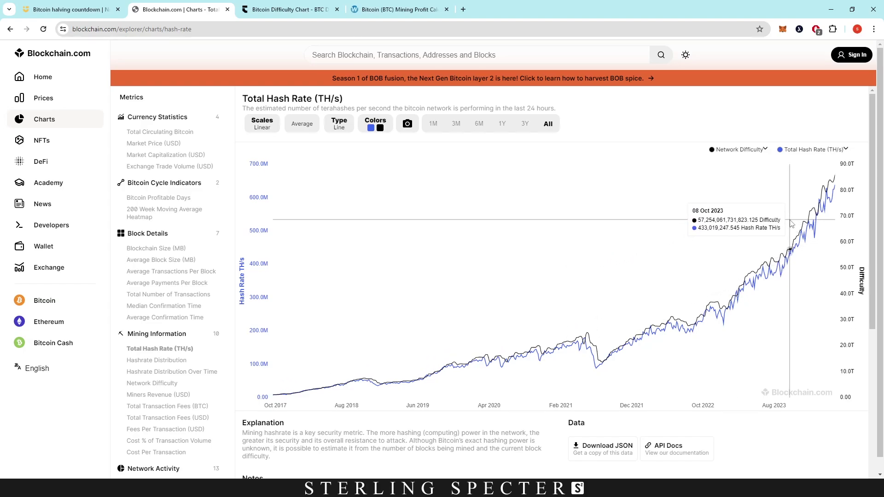
Step: Compare with the CoinWarz Bitcoin difficulty chart over December 2016 to April 2024
key("ctrl+Tab")
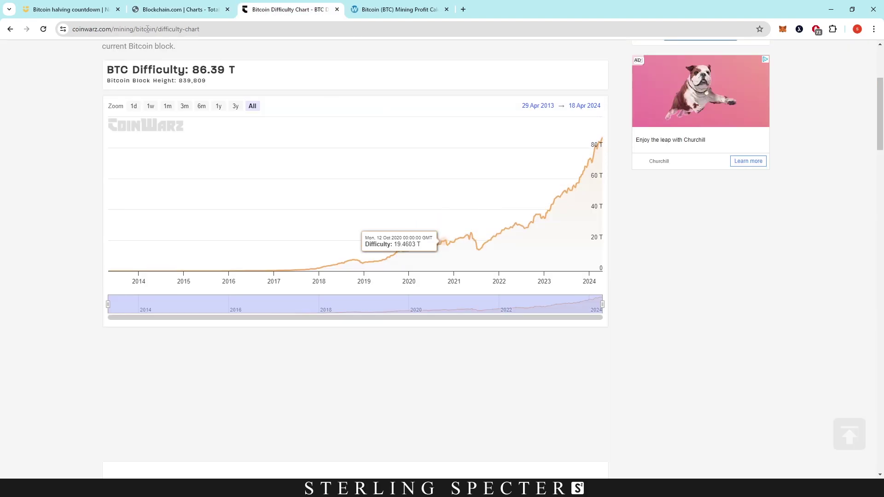
left_click(179, 9)
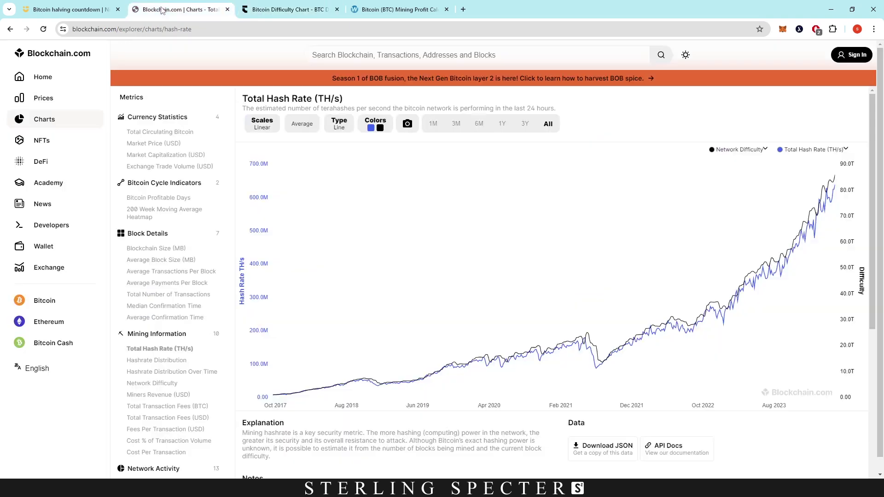
left_click(313, 10)
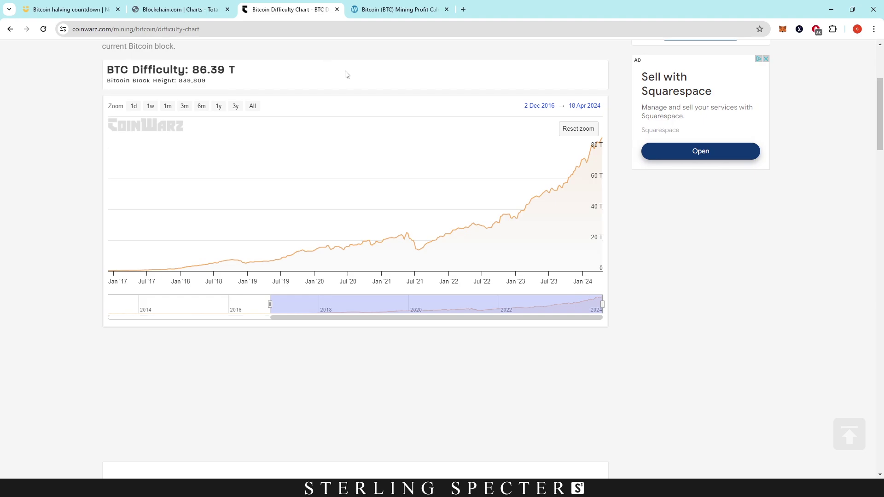
Step: Review the estimated and historical mining profits in the WhatToMine Bitcoin calculator
left_click(397, 12)
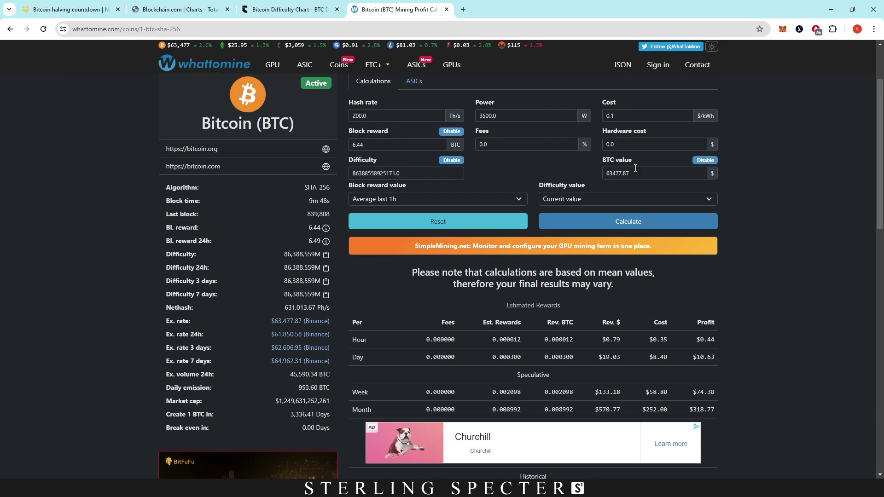
scroll(750, 190, "down", 3)
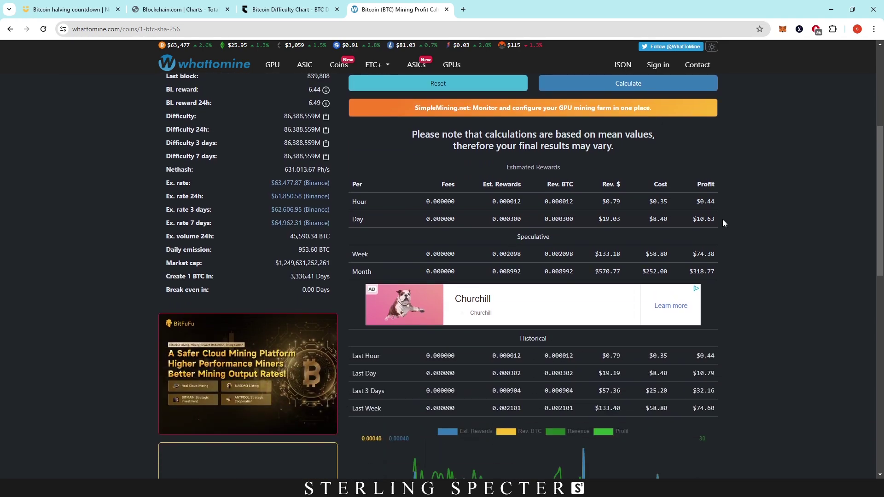
scroll(723, 220, "up", 1)
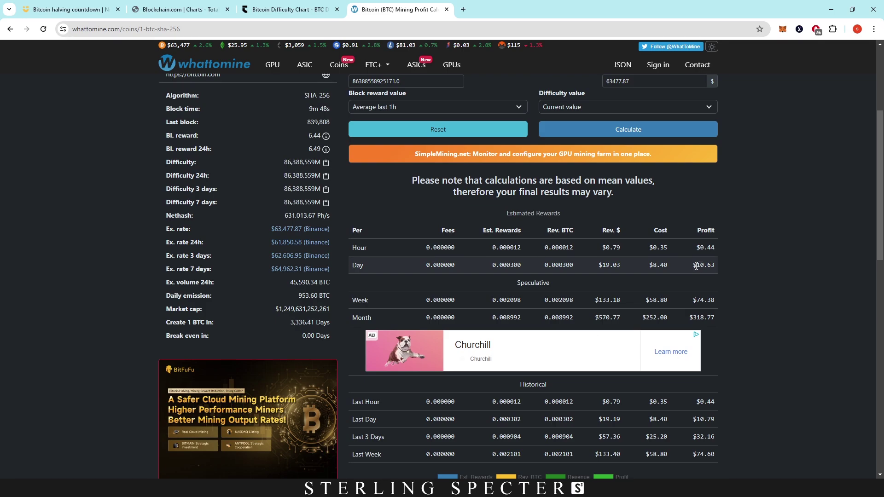
scroll(736, 255, "up", 3)
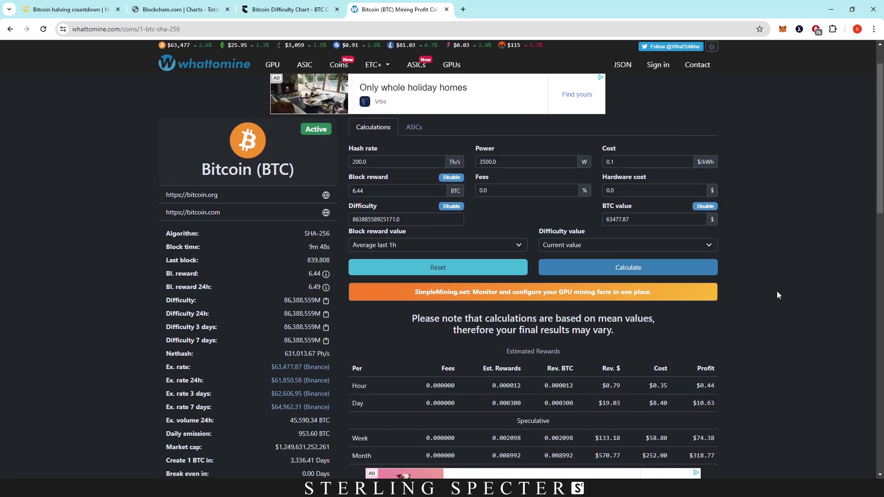
Step: Set the electricity cost to 0.12 $/kWh, recalculate the mining profit and check the estimated rewards
left_click(646, 161)
type("2")
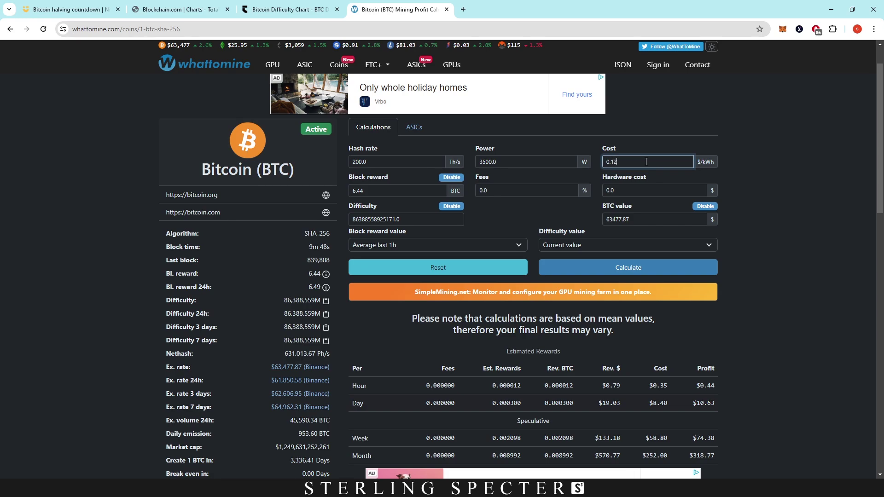
left_click(658, 262)
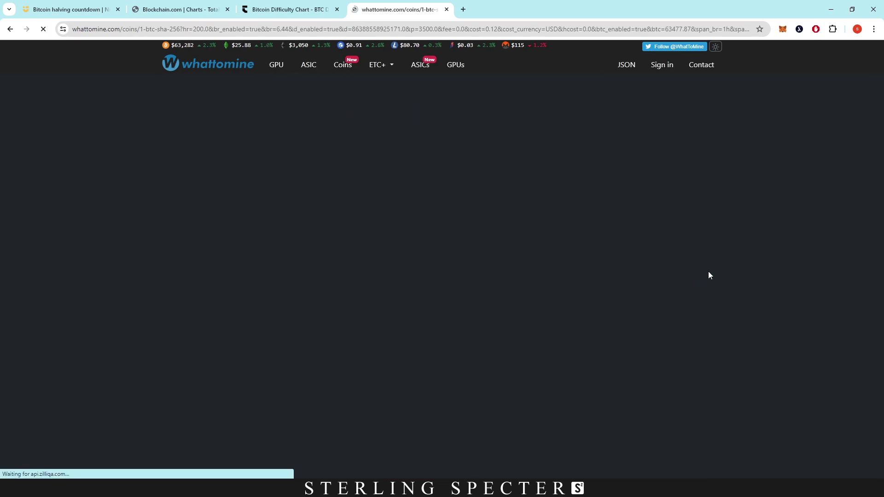
scroll(737, 304, "down", 2)
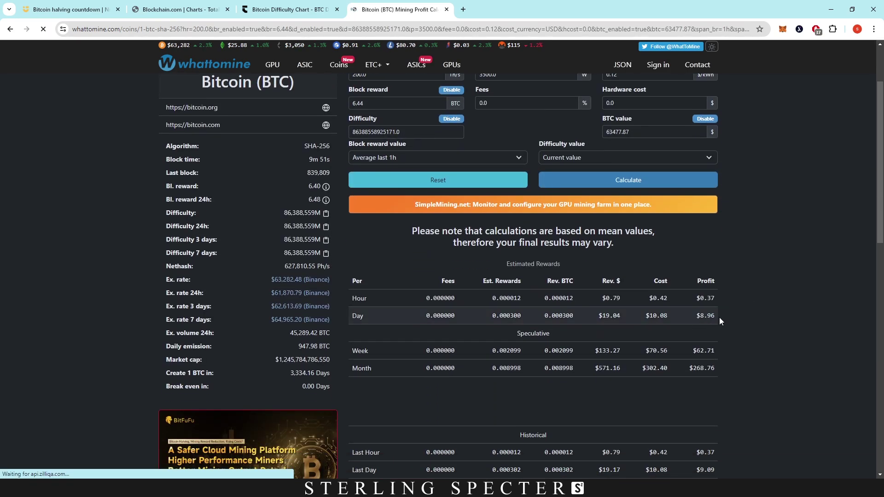
scroll(665, 201, "up", 3)
Step: Raise the electricity cost to 0.15 $/kWh and recalculate the estimated mining profit
left_click(614, 208)
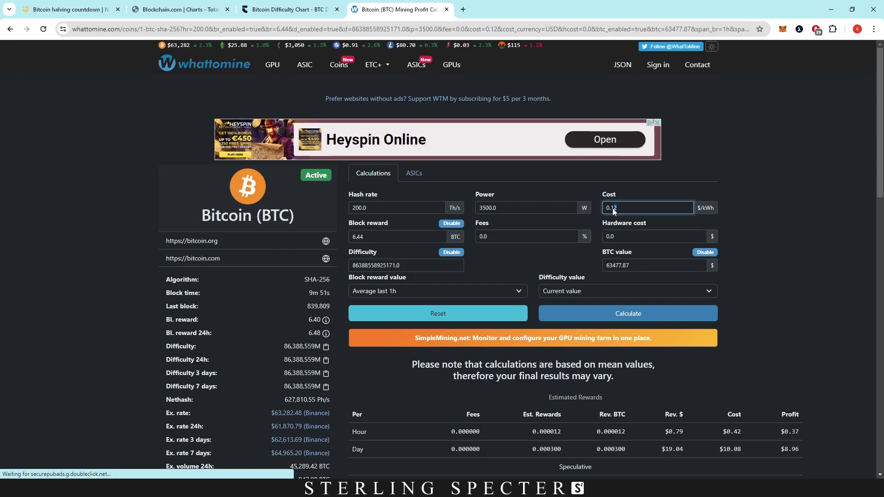
key("BackSpace")
type("5")
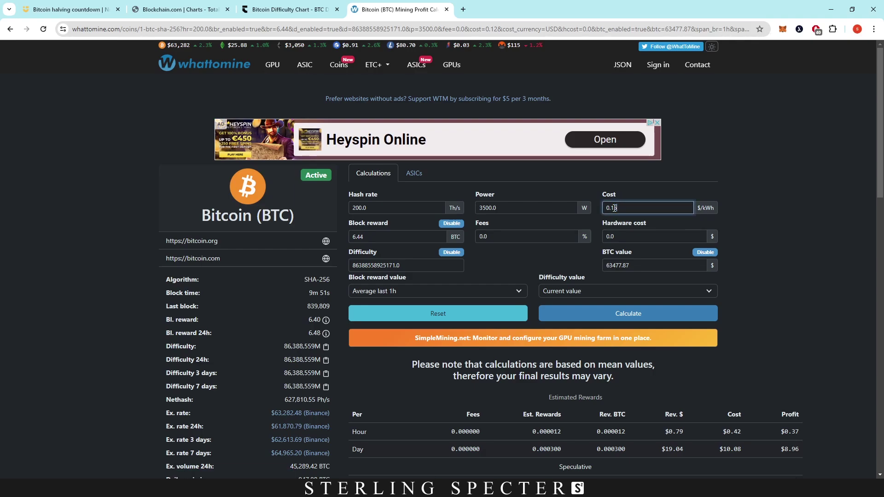
left_click(652, 314)
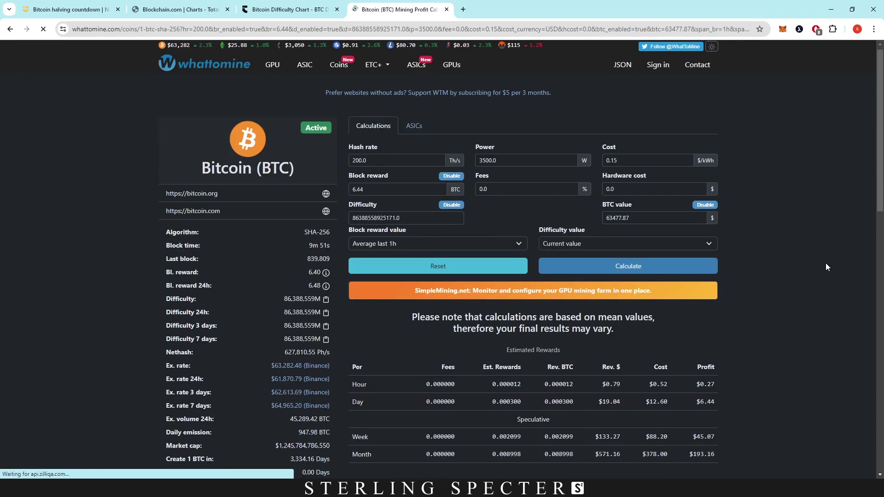
scroll(792, 300, "down", 1)
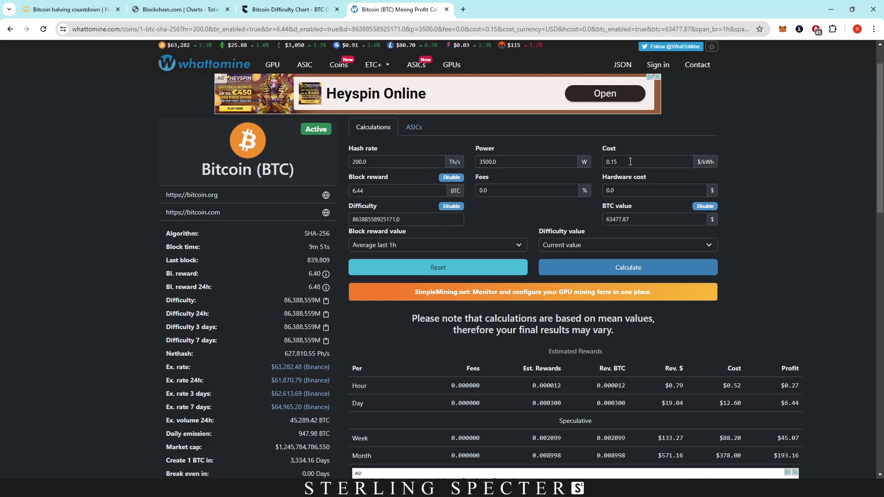
Step: Set the electricity cost to 0.10 $/kWh
left_click(615, 160)
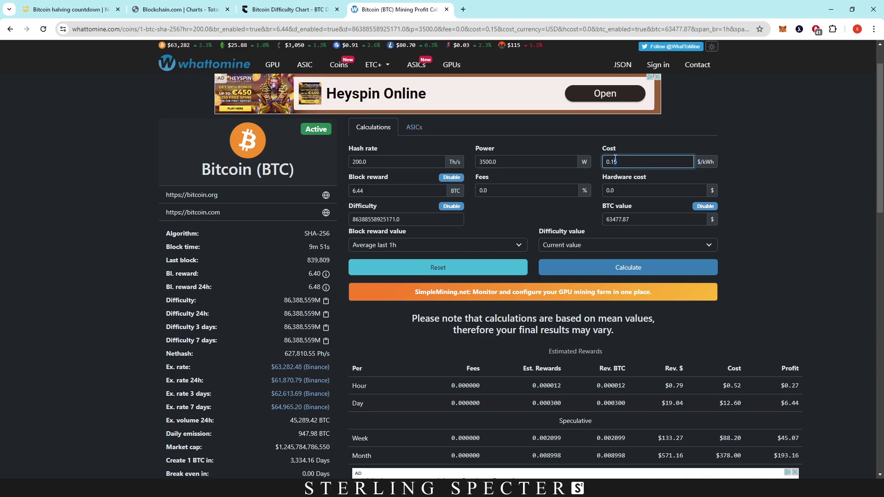
type("6")
key("BackSpace")
type("0")
Step: Set the block reward to 3.2 BTC and the difficulty to 83388558925171.0, and recalculate the mining profit
left_click_drag(373, 190, 344, 187)
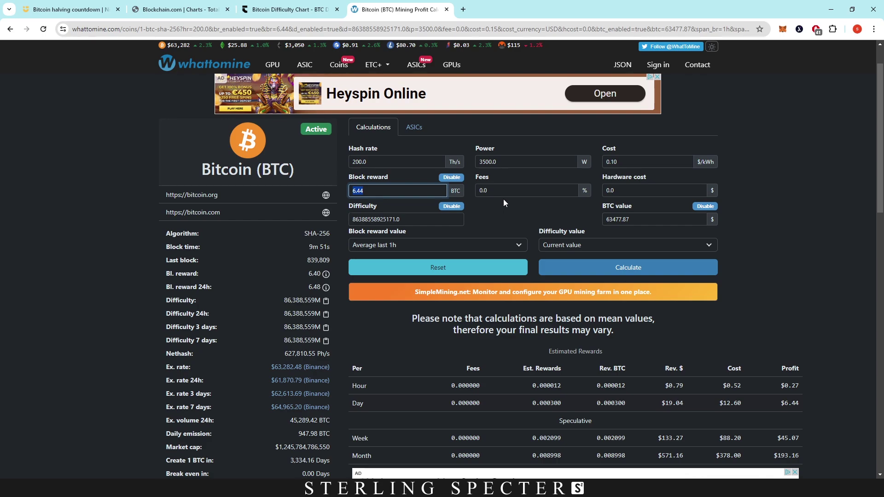
type("3.2")
left_click(363, 219)
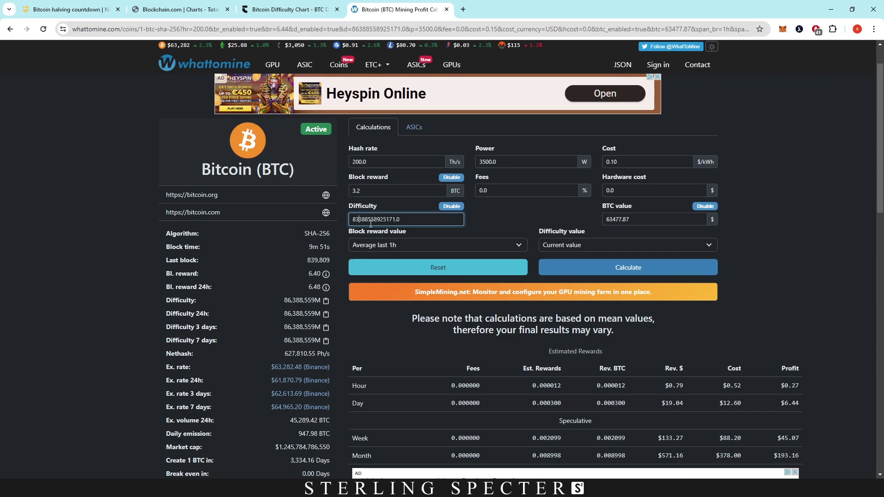
type("3")
left_click(628, 267)
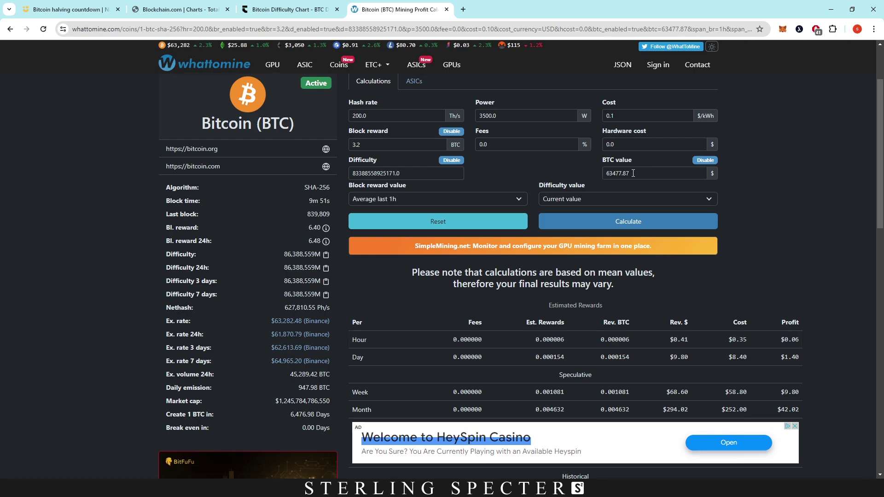
Step: Set the BTC value to 60000 $ and recalculate the mining profit
left_click_drag(636, 174, 593, 176)
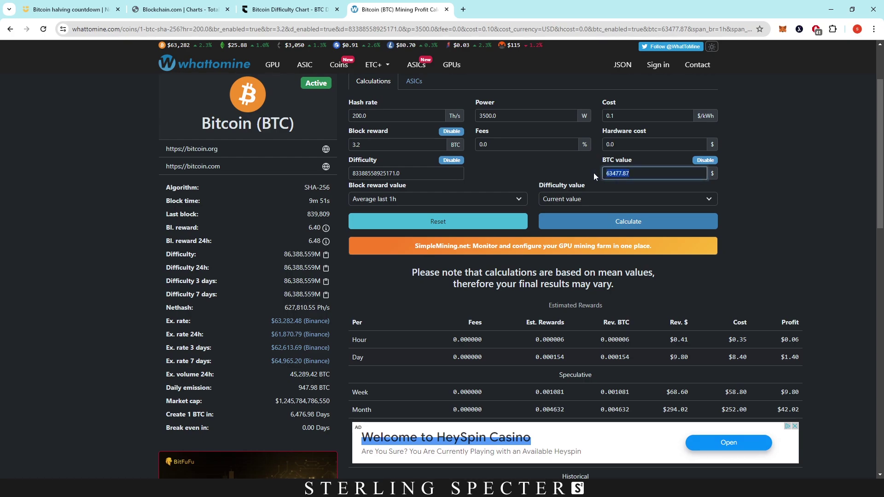
type("60000")
left_click(624, 223)
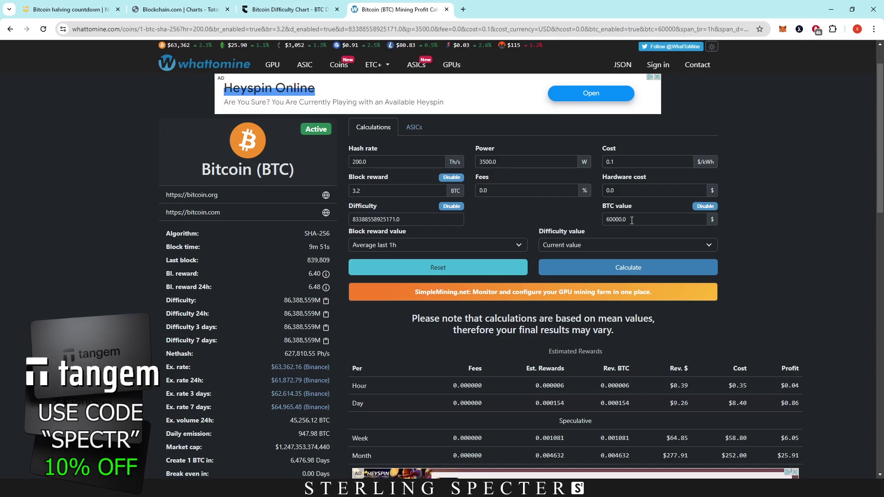
Step: Lower the BTC value to 50000 $, recalculate and check the estimated rewards table
left_click_drag(632, 221, 605, 218)
type("50000")
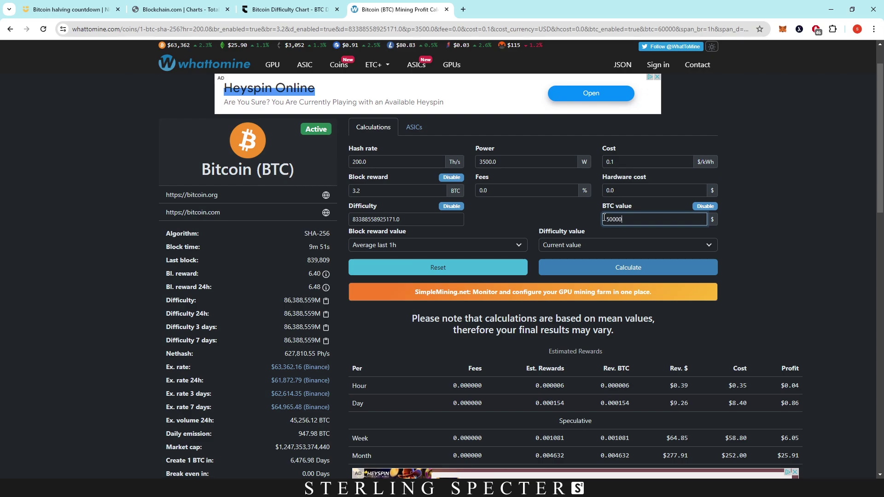
left_click(628, 267)
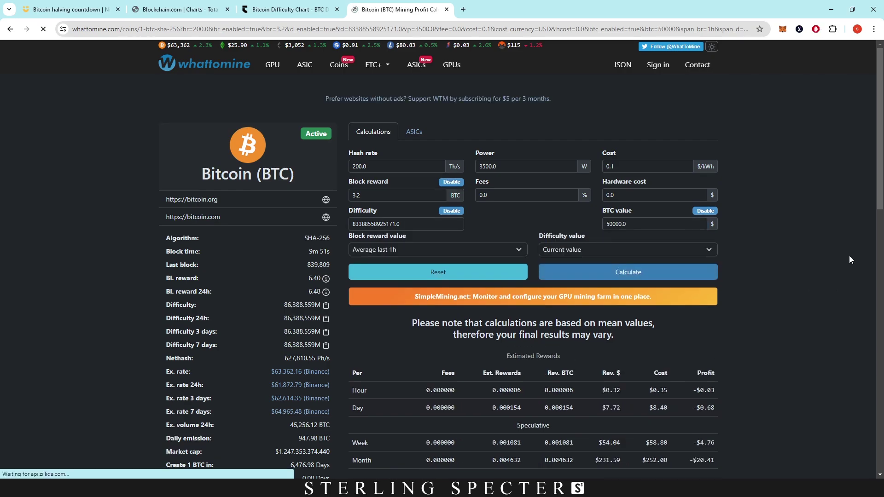
scroll(783, 281, "down", 2)
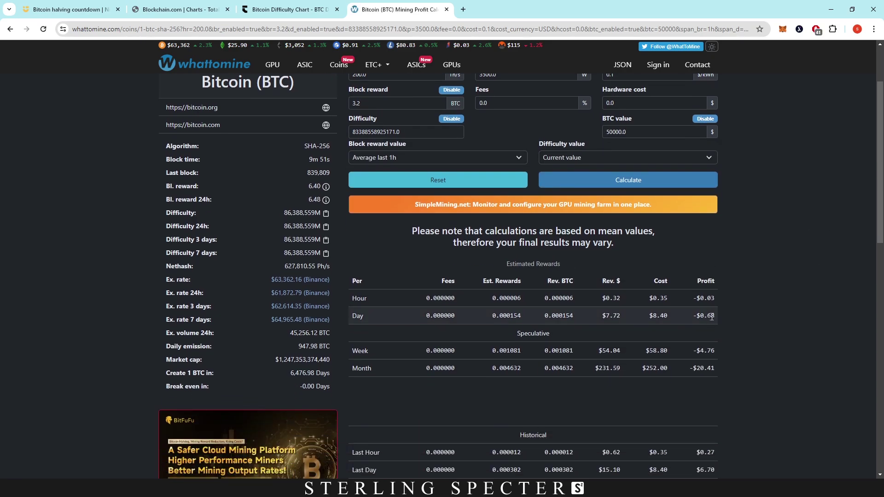
scroll(814, 314, "up", 3)
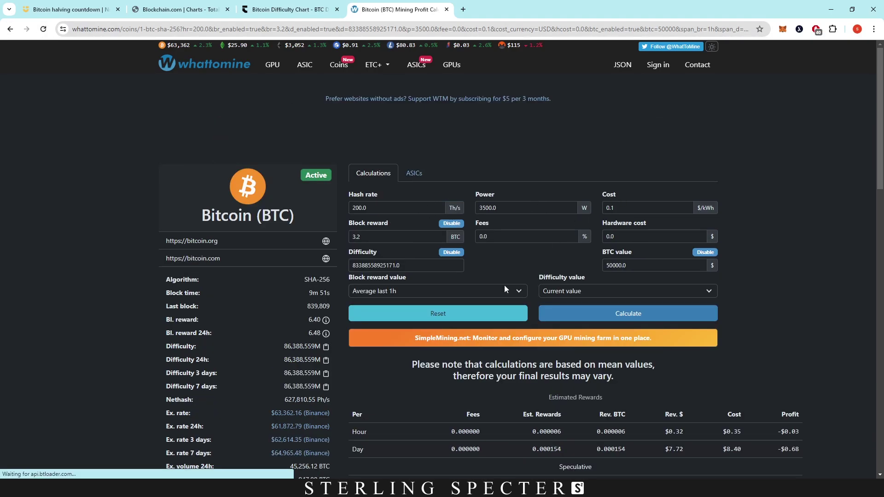
Step: Reset the calculator and enable custom values for block reward, difficulty and BTC value
left_click(455, 315)
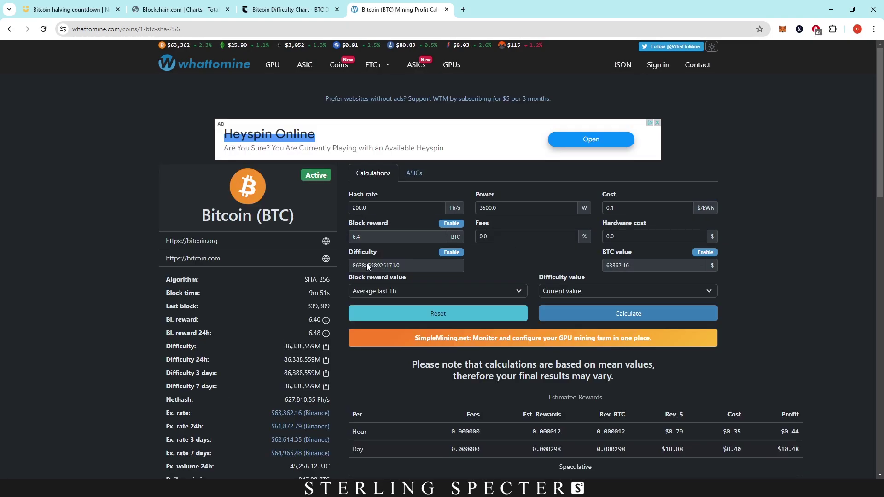
left_click(451, 224)
left_click(452, 253)
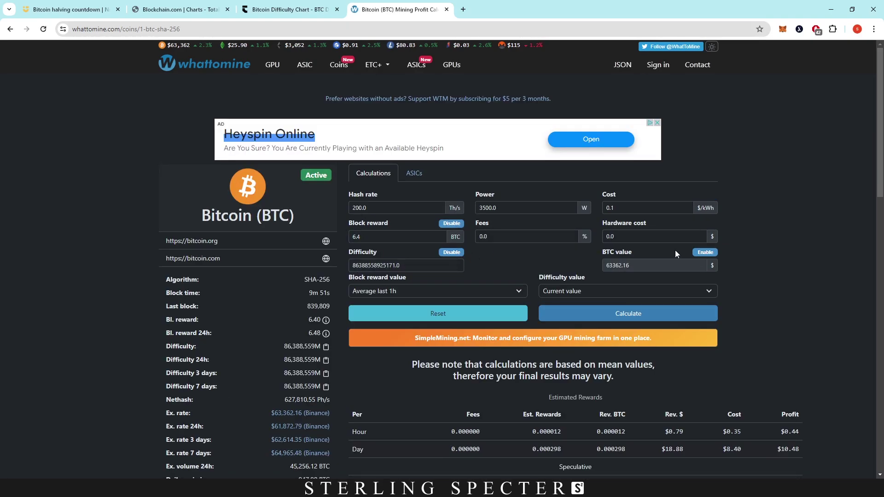
left_click(704, 253)
Step: Set the difficulty to 90388558925171.0 and the block reward to 3.2 BTC, and recalculate the mining profit
left_click(358, 265)
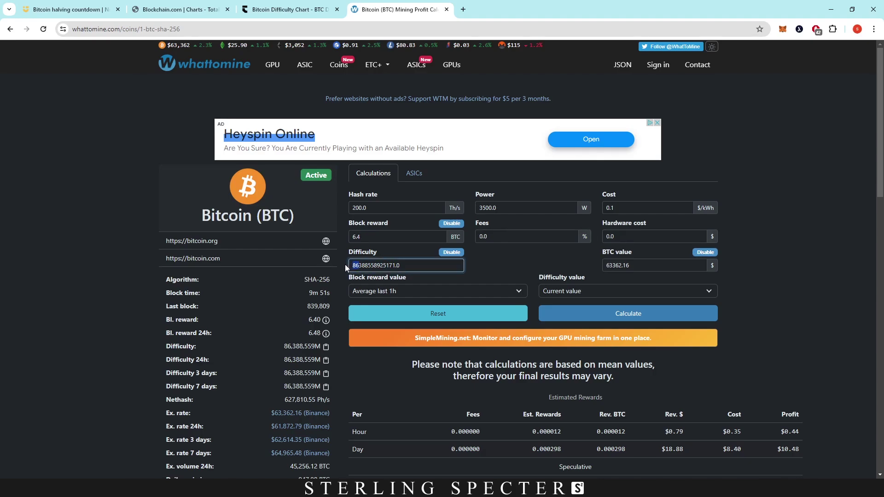
type("90")
left_click_drag(392, 265, 361, 265)
double_click(356, 237)
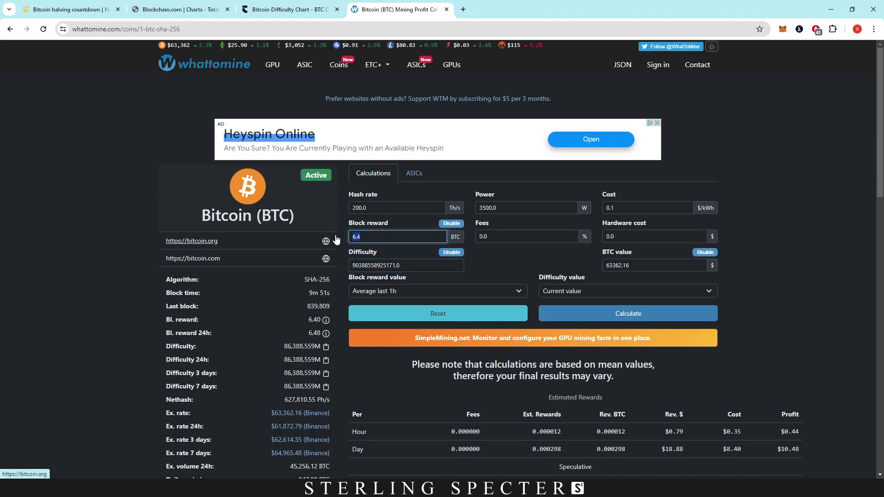
type("3.2")
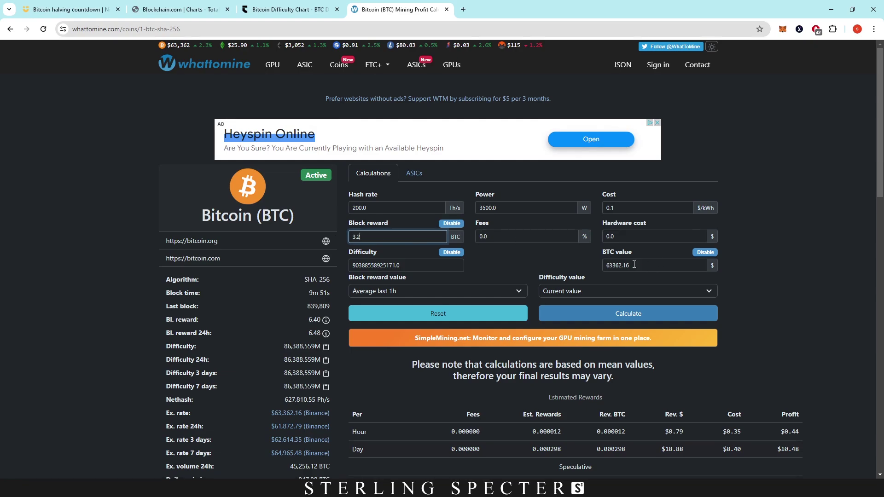
left_click(646, 312)
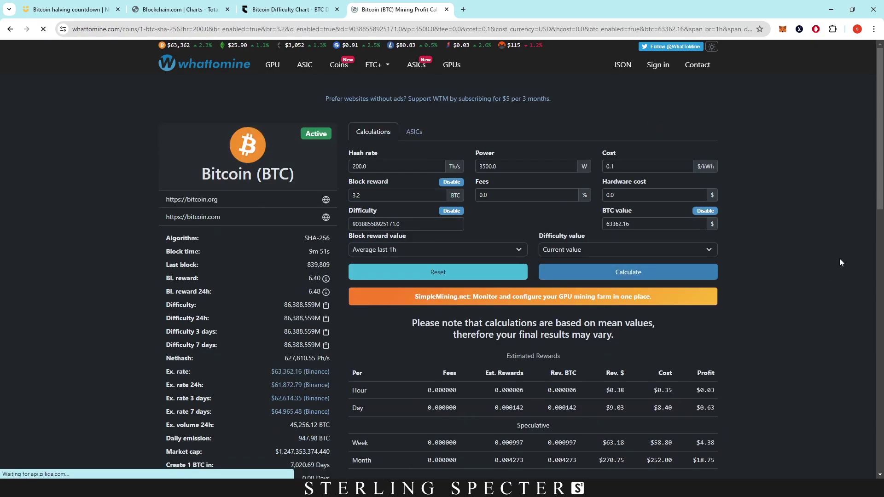
scroll(830, 260, "down", 1)
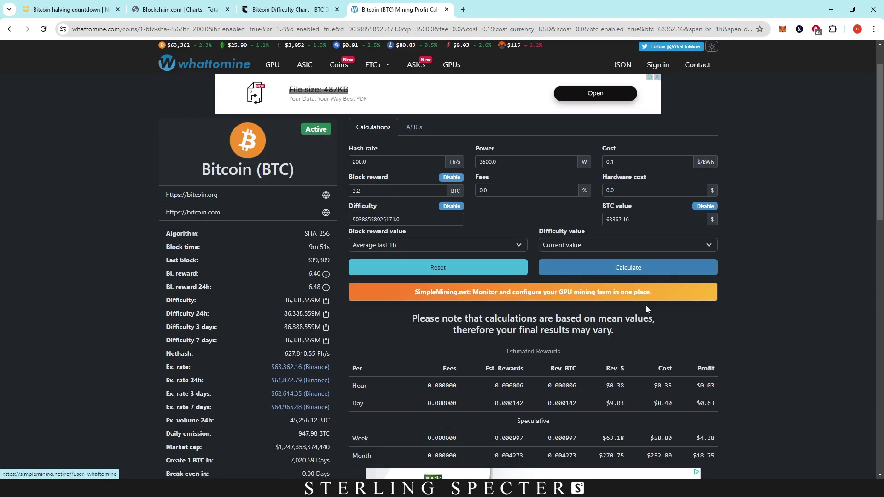
Step: Check the estimated rewards table, and review the most profitable miners in the Bitcoin ASIC ranking
scroll(714, 377, "down", 1)
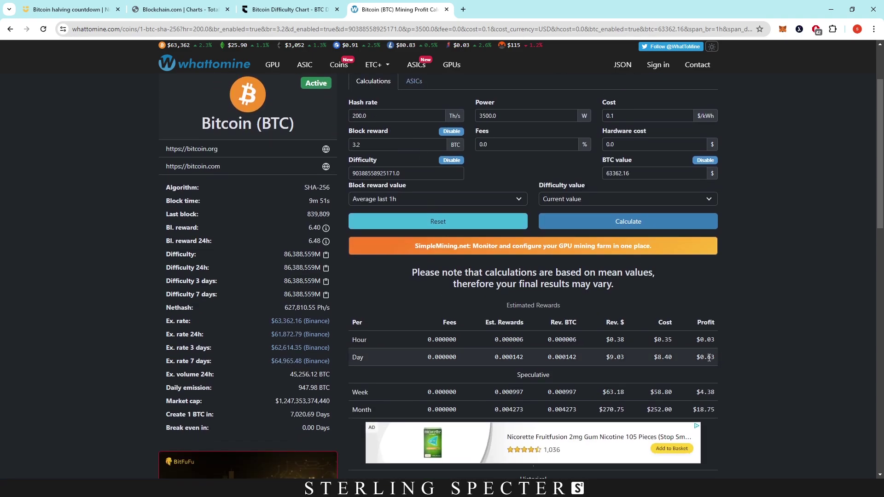
scroll(758, 349, "up", 1)
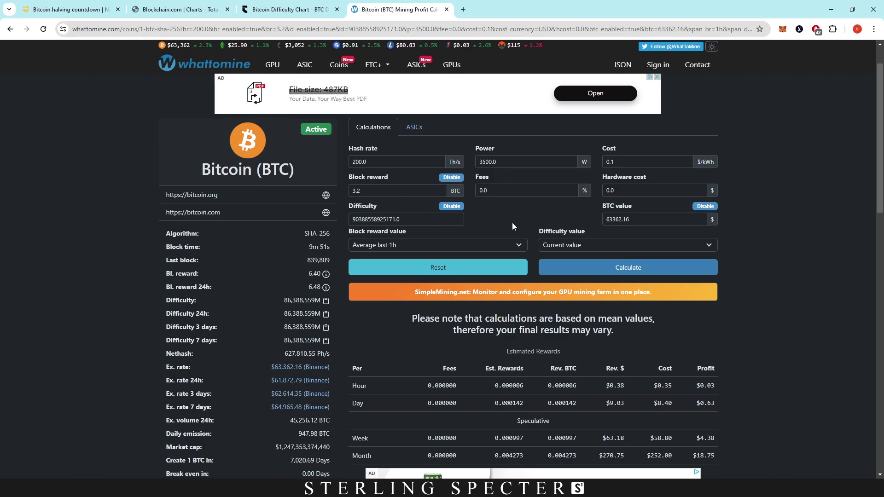
left_click(414, 129)
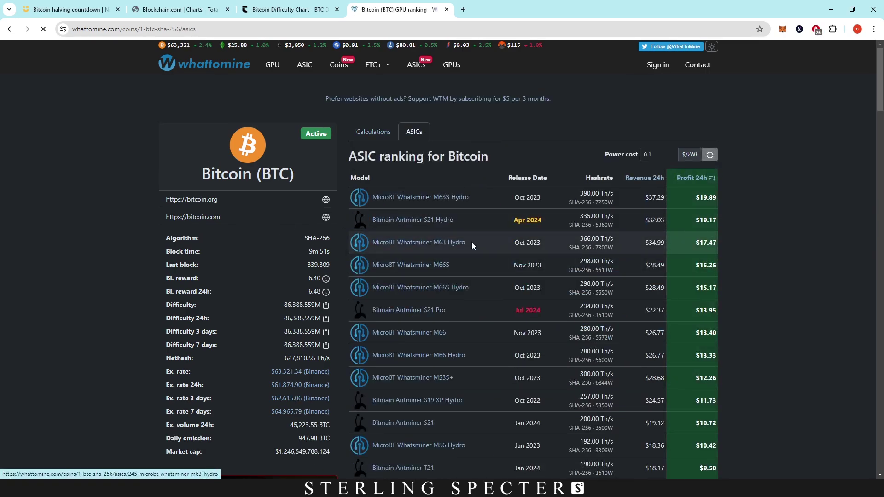
scroll(472, 245, "down", 1)
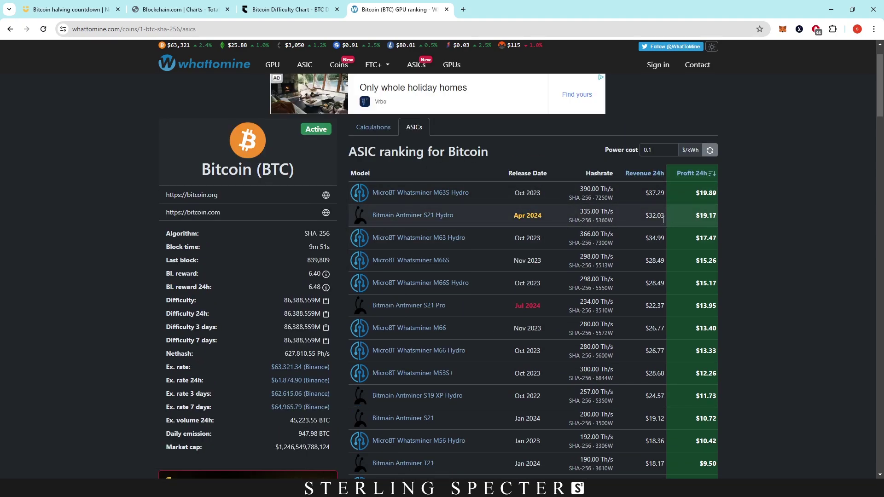
scroll(525, 290, "down", 3)
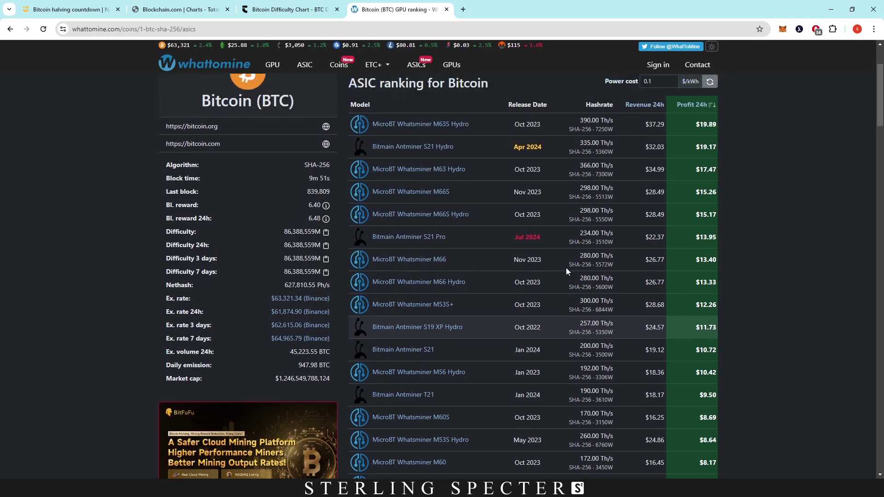
scroll(566, 267, "up", 1)
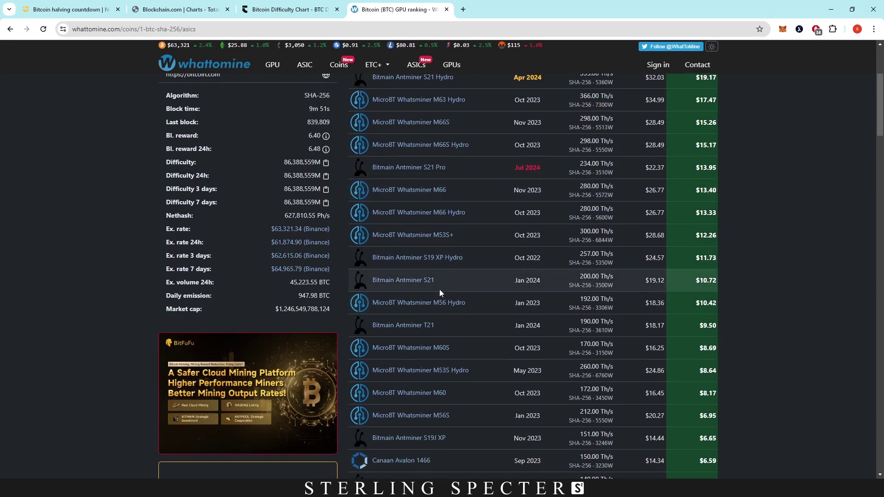
Step: Find the Bitmain Antminer S19 95Th in the ASIC ranking and open its mining profit calculation
scroll(449, 281, "down", 7)
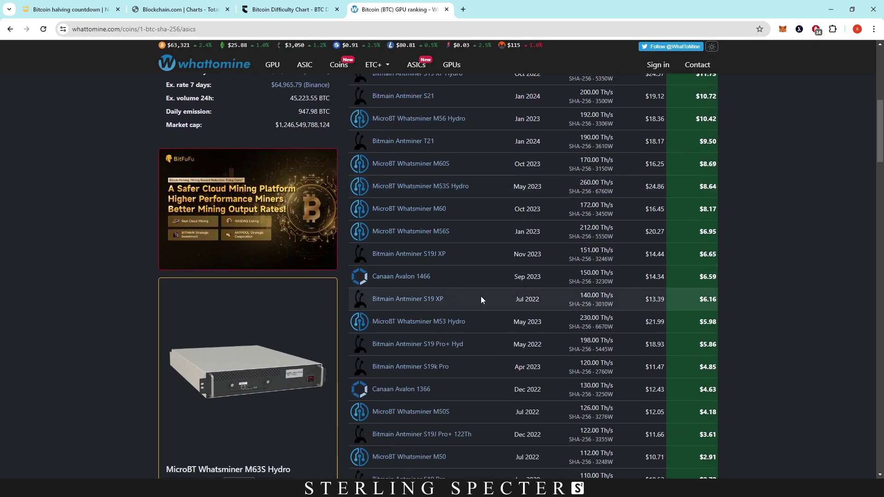
scroll(475, 297, "down", 5)
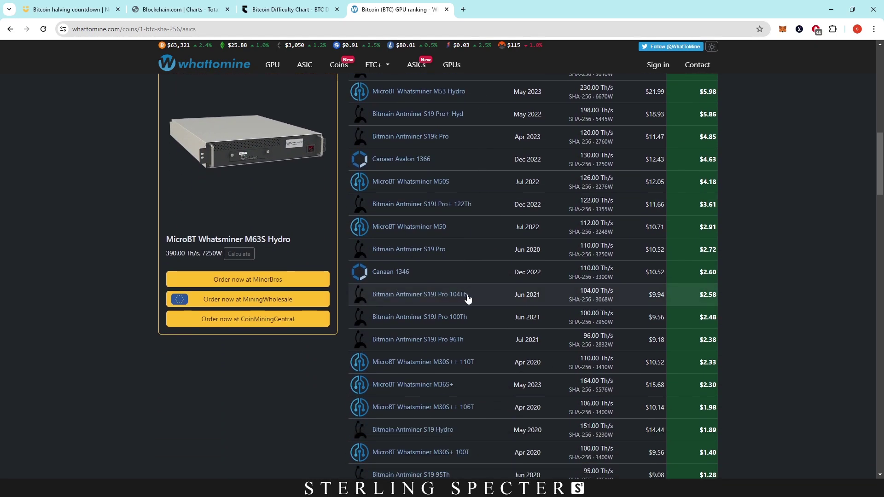
scroll(505, 289, "down", 3)
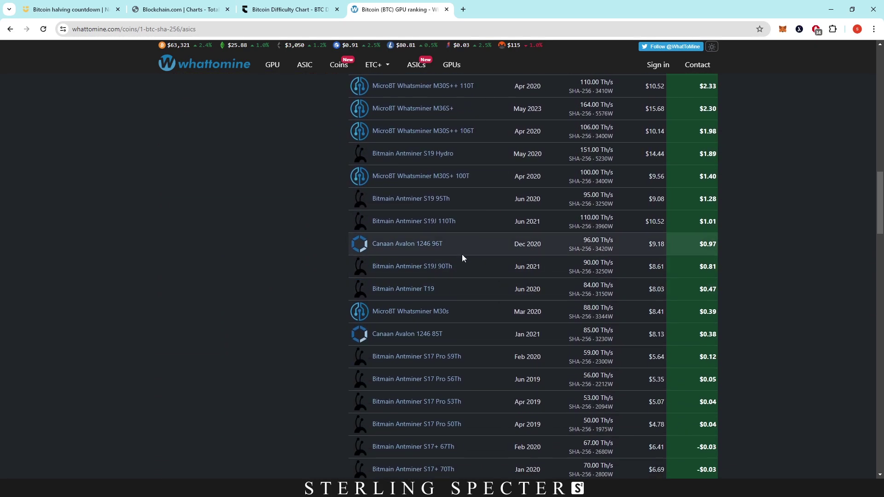
scroll(456, 296, "down", 1)
scroll(462, 294, "up", 1)
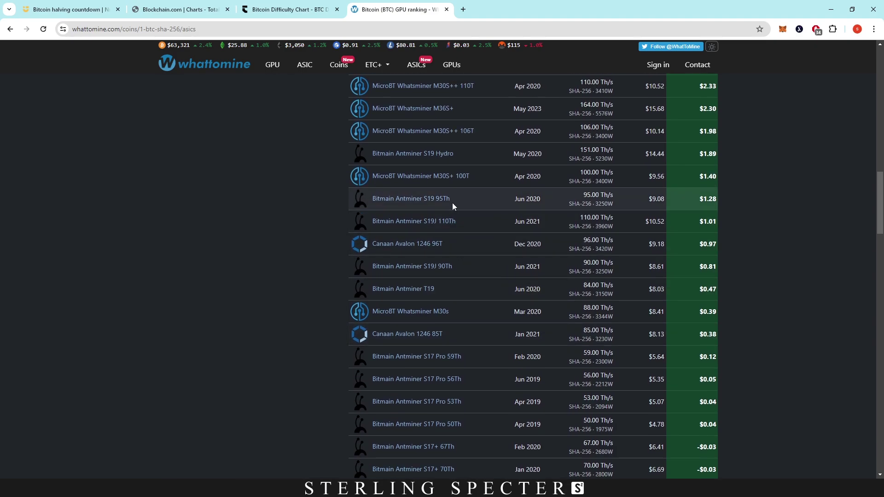
left_click(608, 205)
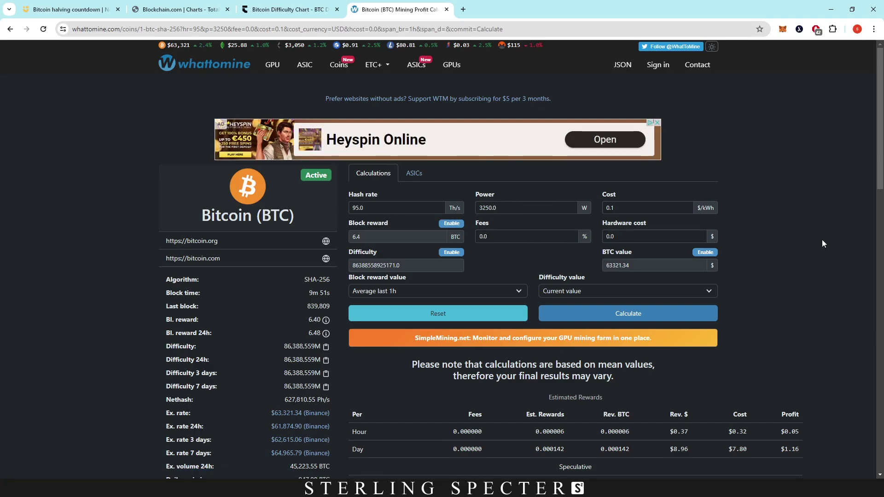
scroll(823, 245, "down", 1)
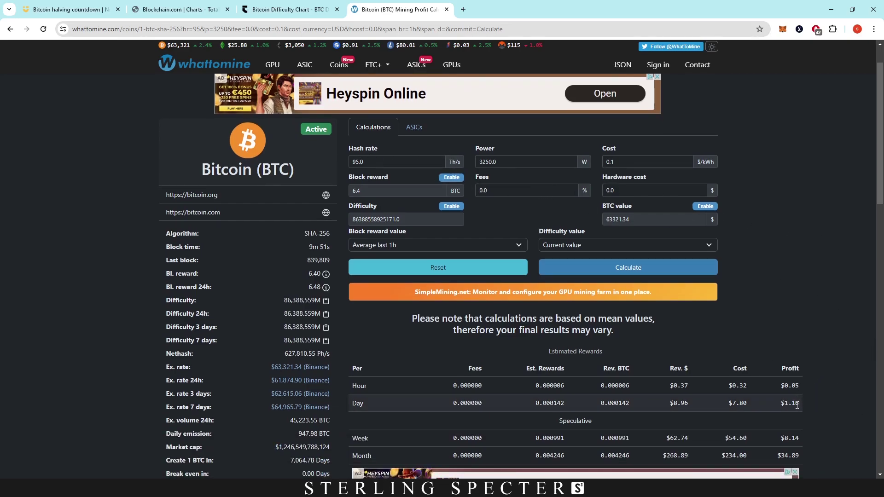
Step: Set a custom block reward of 3.2 BTC, enable custom difficulty and BTC value, and recalculate the S19 95Th's mining profit
left_click(451, 177)
left_click(386, 191)
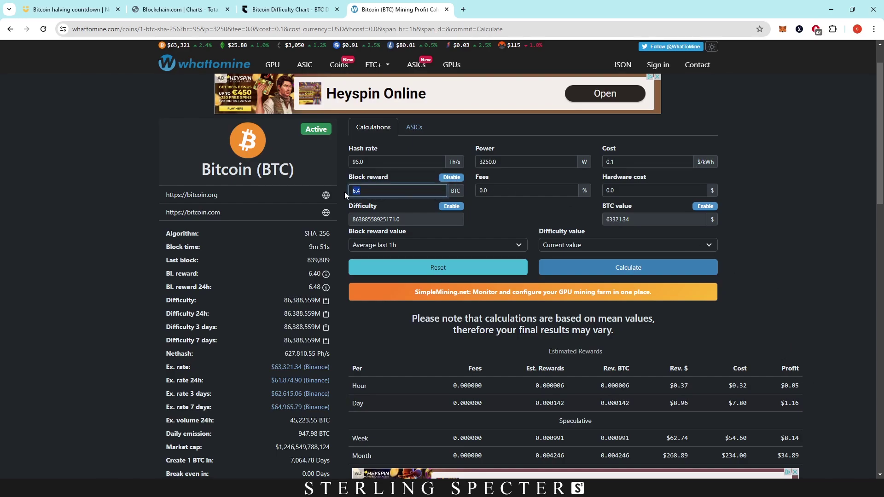
type("3.")
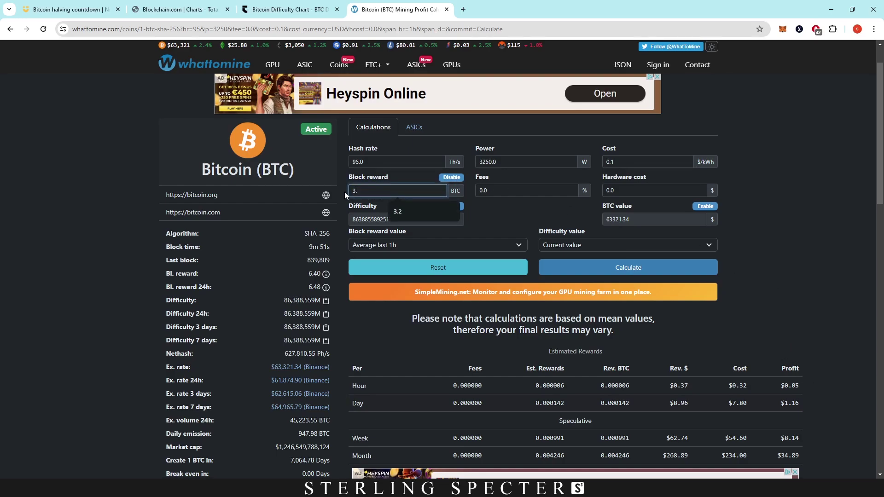
type("2")
left_click(452, 207)
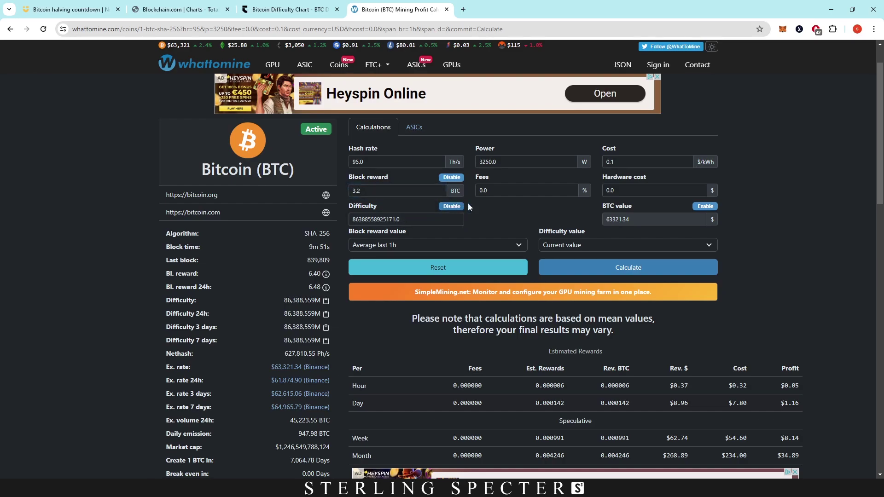
left_click(705, 206)
left_click(598, 268)
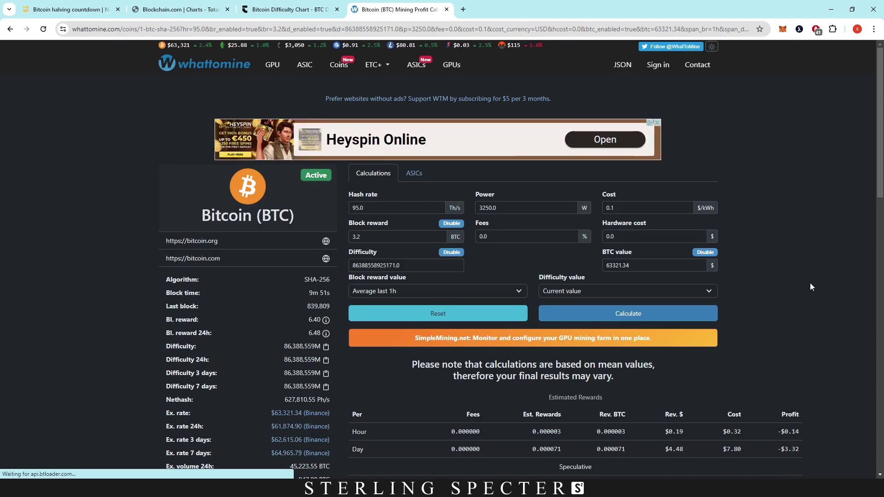
scroll(806, 313, "down", 1)
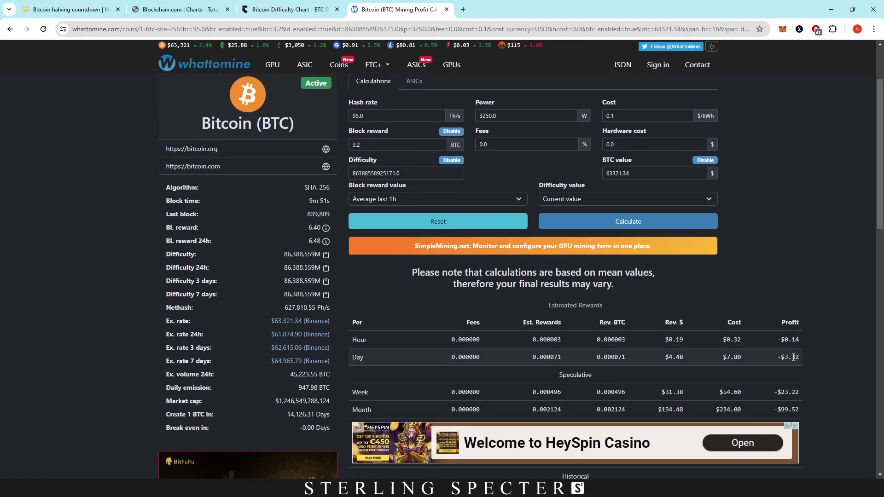
scroll(820, 355, "up", 1)
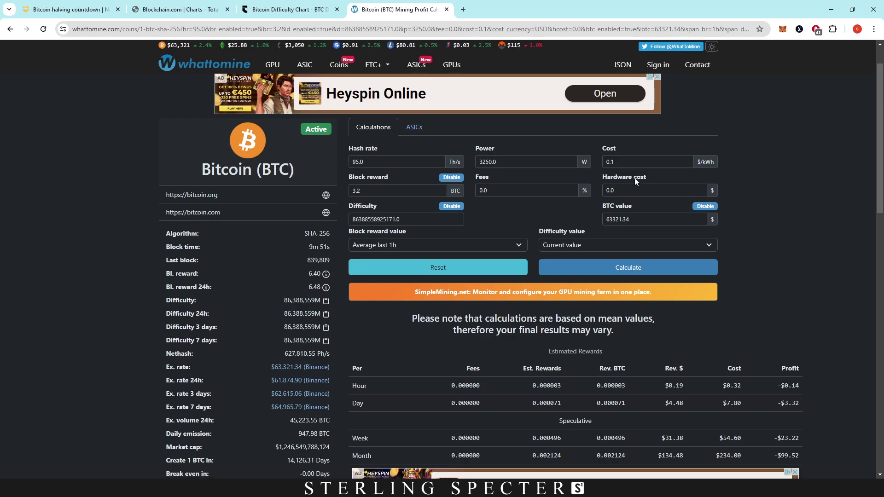
Step: Set the BTC value to 70000 $, recalculate and check the estimated rewards
left_click(612, 160)
double_click(612, 160)
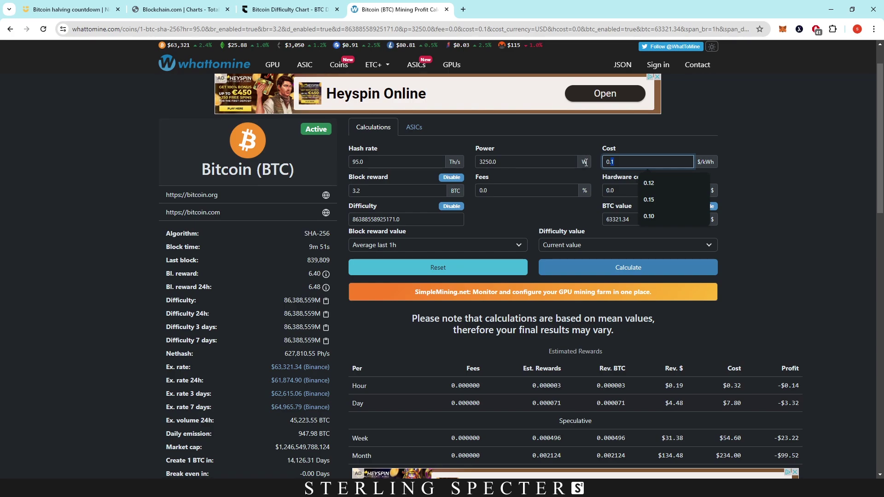
triple_click(617, 219)
type("70000")
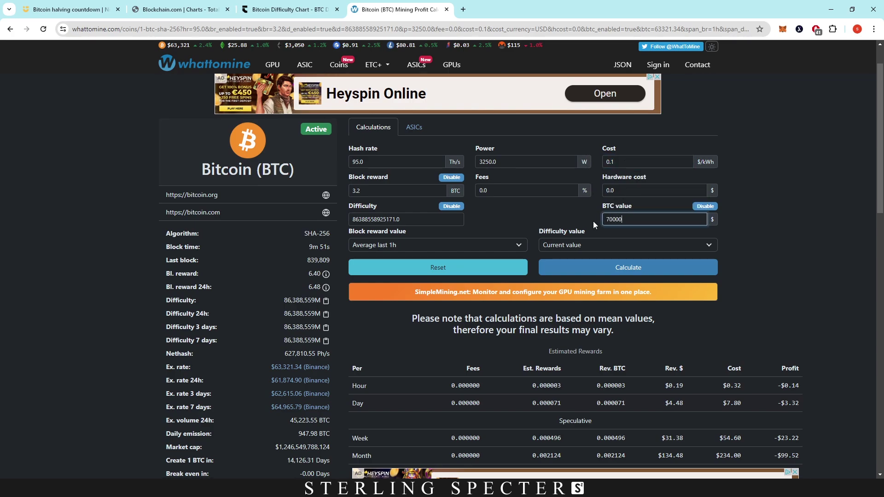
left_click(636, 267)
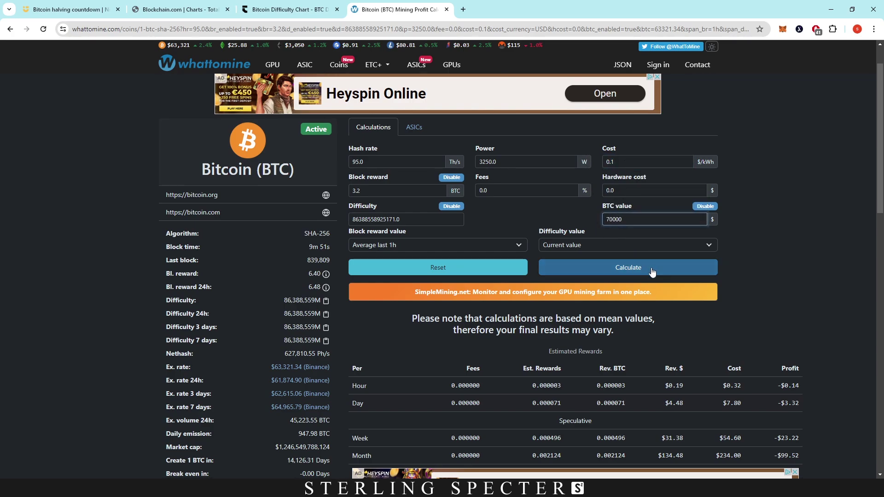
scroll(780, 280, "down", 2)
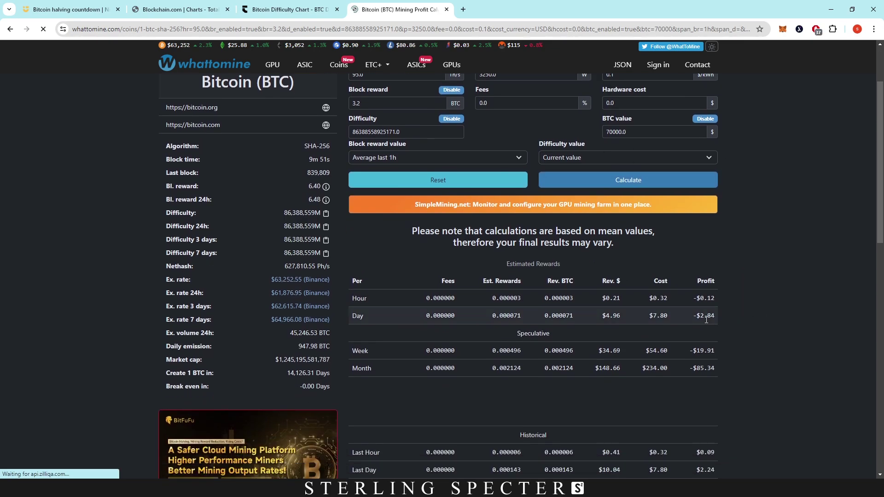
Step: Raise the BTC value to 85000 $ and recalculate the mining profit
left_click_drag(630, 131, 593, 131)
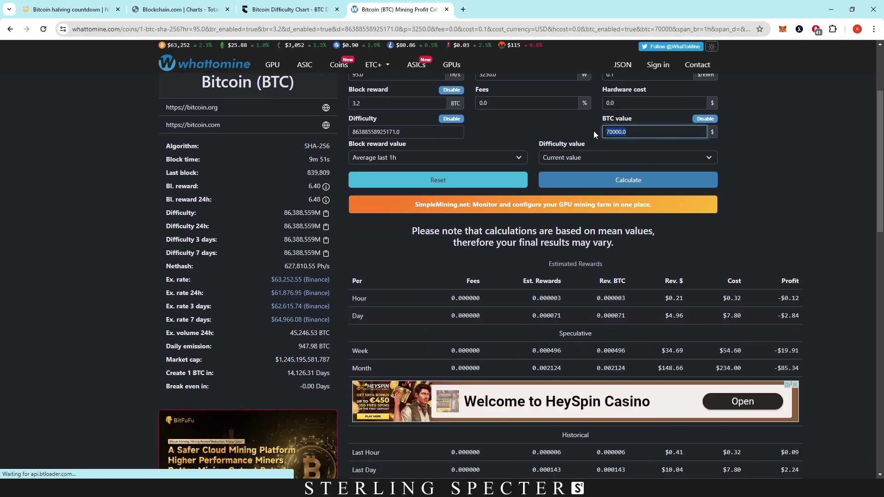
type("85000")
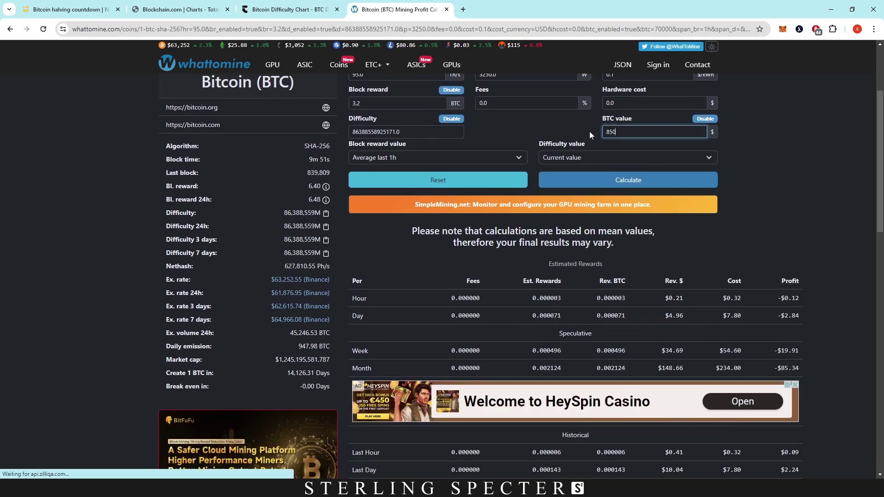
left_click(632, 183)
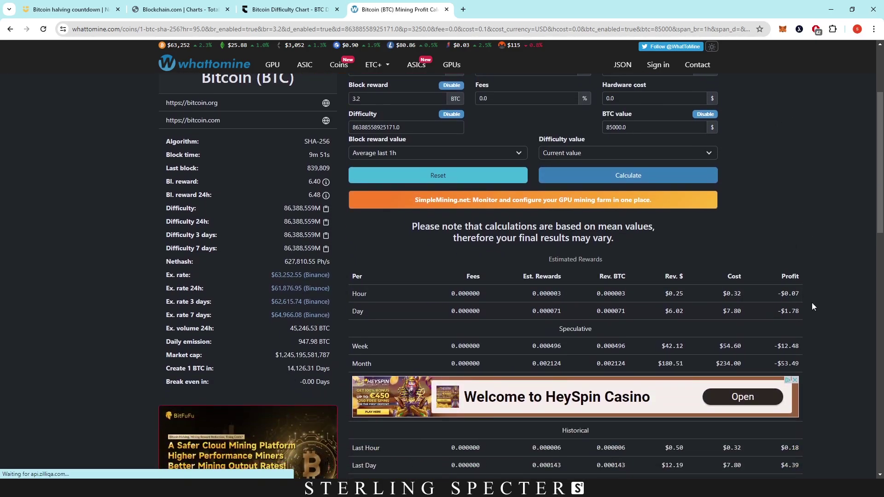
Step: Raise the BTC value to 100000 $, recalculate and check the estimated rewards
left_click_drag(628, 219, 588, 220)
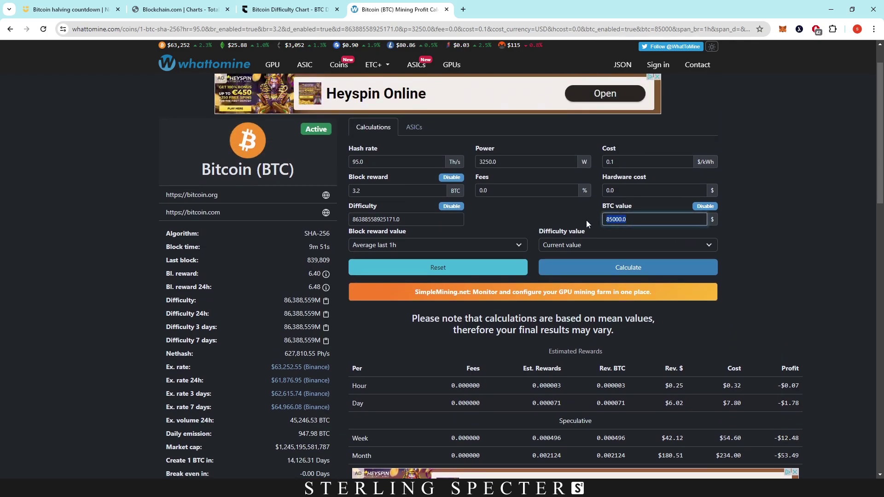
type("100000")
left_click(591, 272)
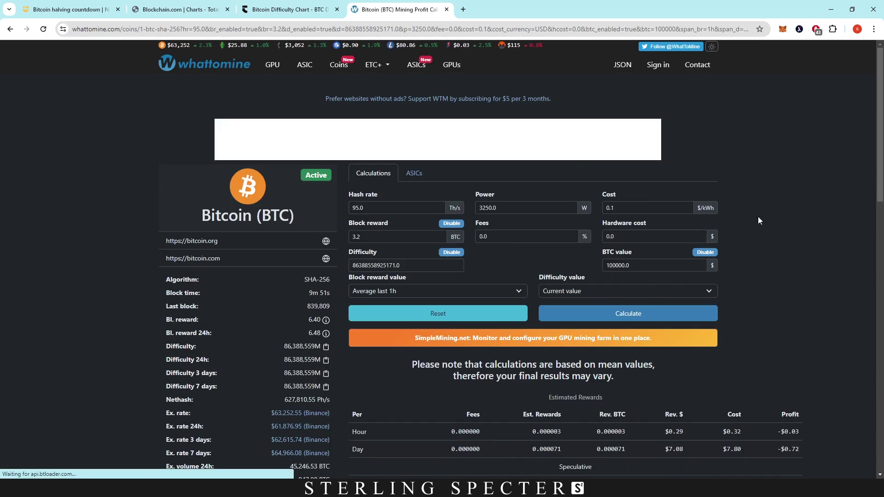
scroll(795, 330, "down", 1)
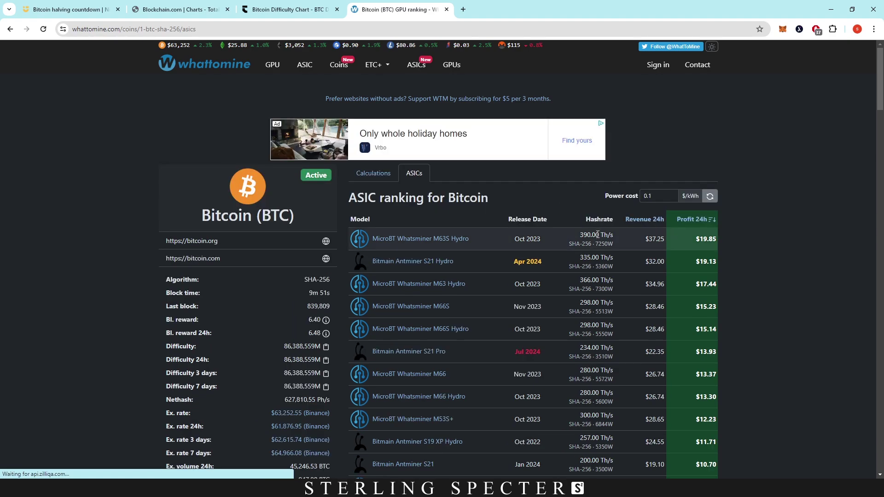
Step: Review the top miners in the Bitcoin ASIC ranking and open the profit calculation for 200 Th/s at 3500 W
scroll(590, 238, "down", 2)
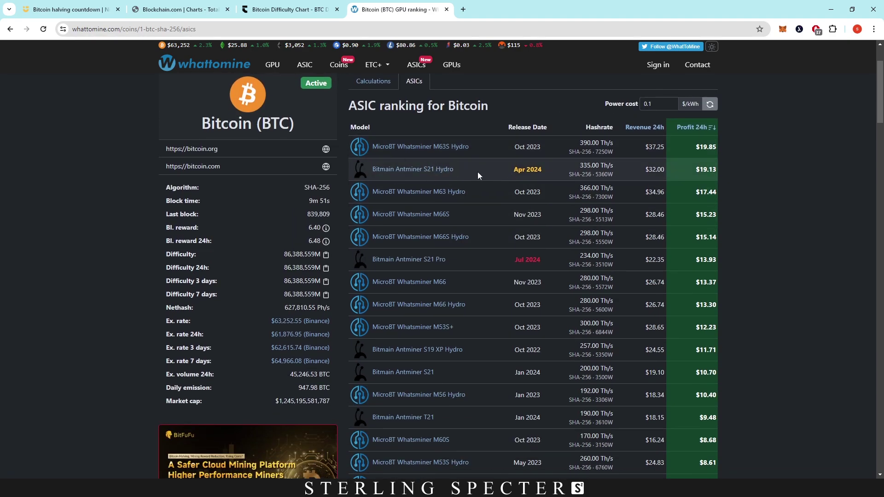
scroll(487, 178, "down", 1)
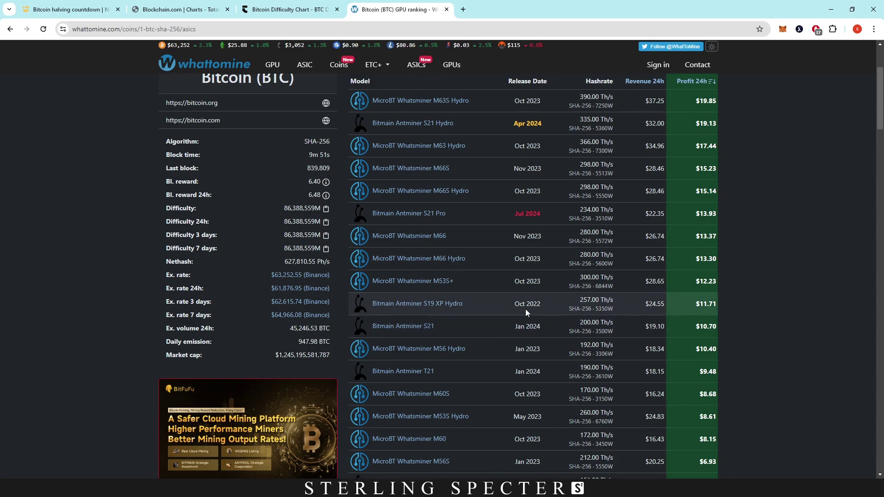
left_click(478, 324)
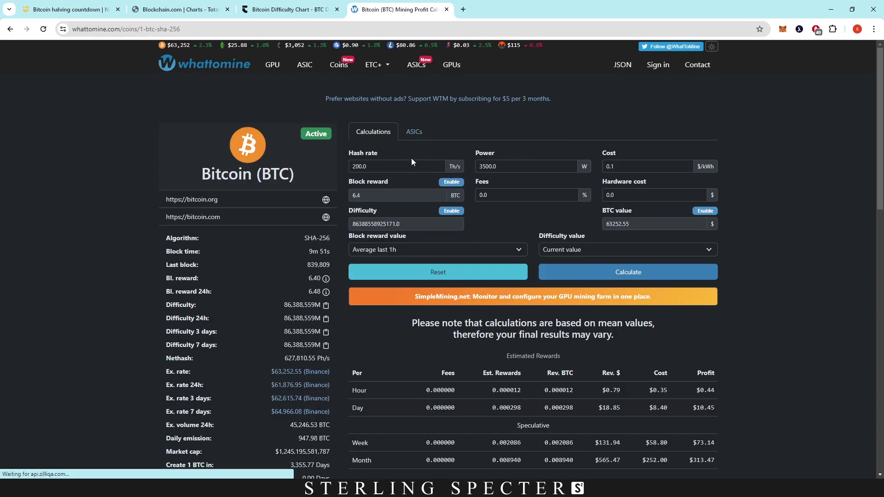
Step: Enable custom block reward and BTC value, and set them to 3.2 BTC and 70000 $
left_click(450, 224)
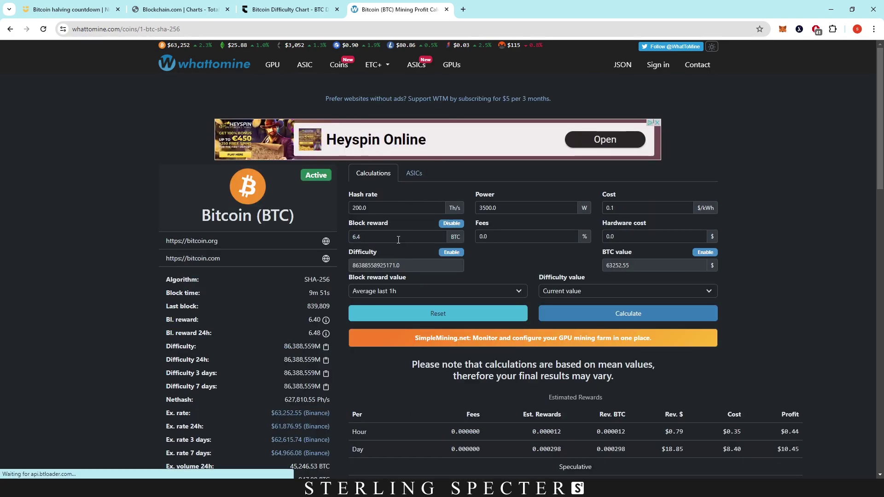
double_click(398, 240)
type("3.2")
left_click(699, 253)
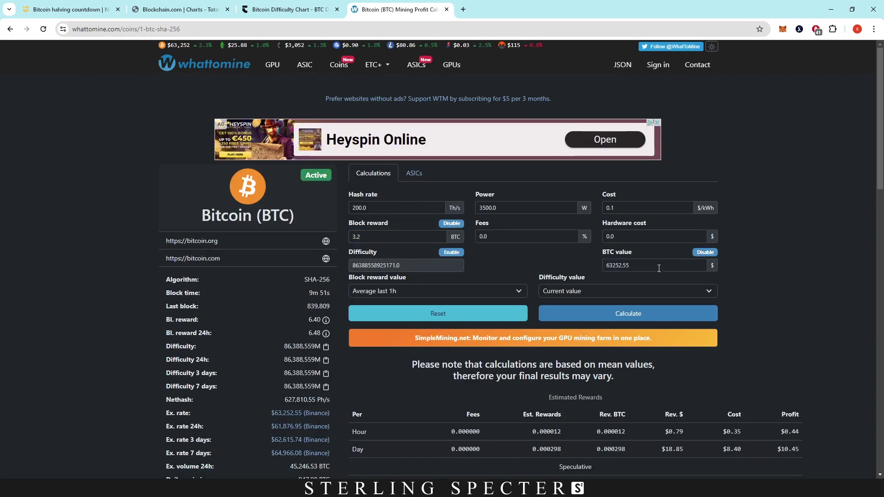
left_click_drag(659, 268, 599, 271)
type("70000")
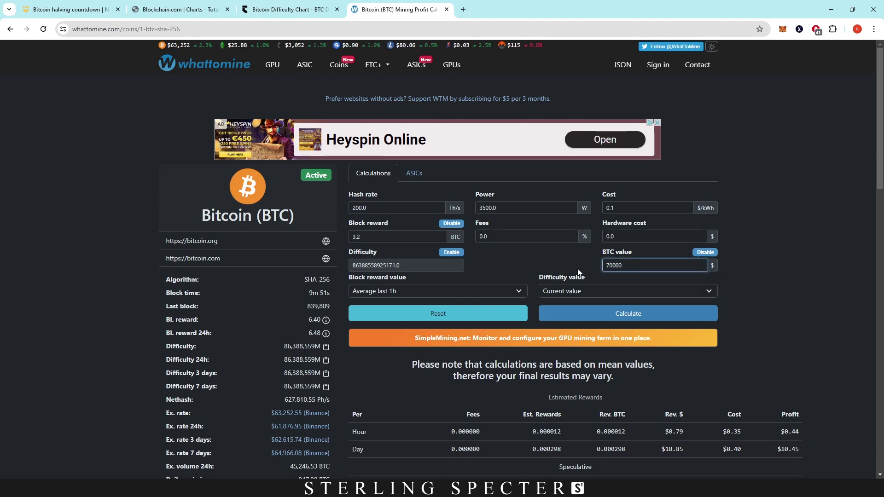
Step: Enable custom difficulty, set it to 89388558925171.0 and recalculate the mining profit
left_click(452, 253)
left_click_drag(357, 266, 343, 269)
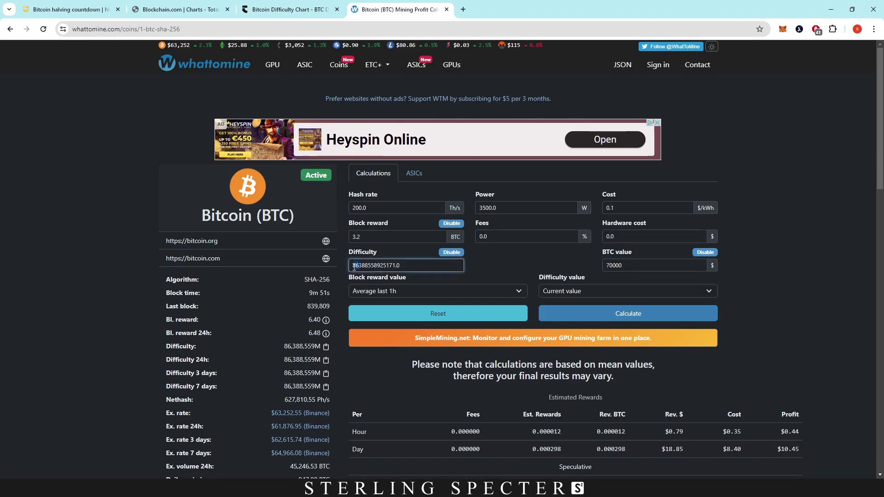
type("89")
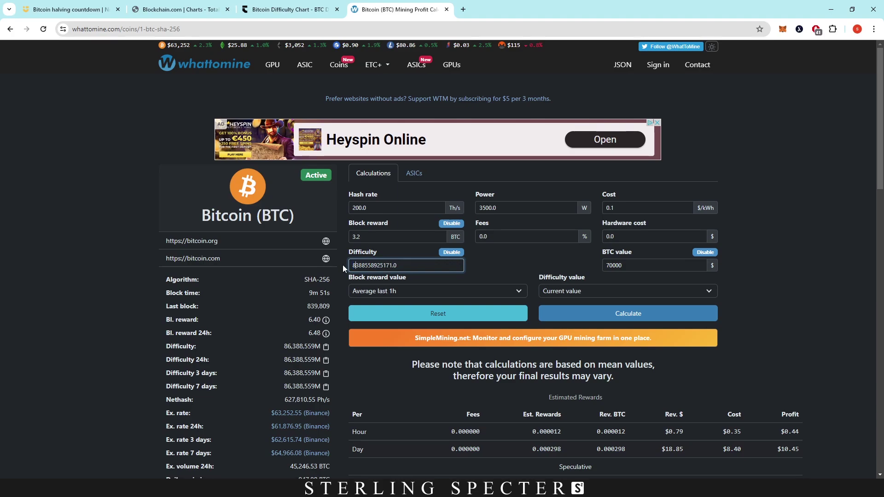
left_click(588, 311)
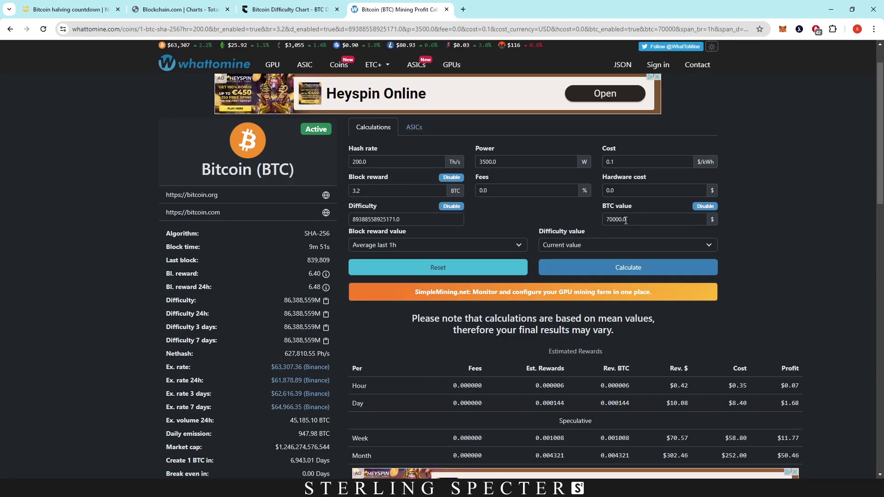
Step: Raise the BTC value to 74000 $, recalculate and review the estimated rewards for the 200 Th/s miner
left_click(610, 221)
key("Delete")
type("4")
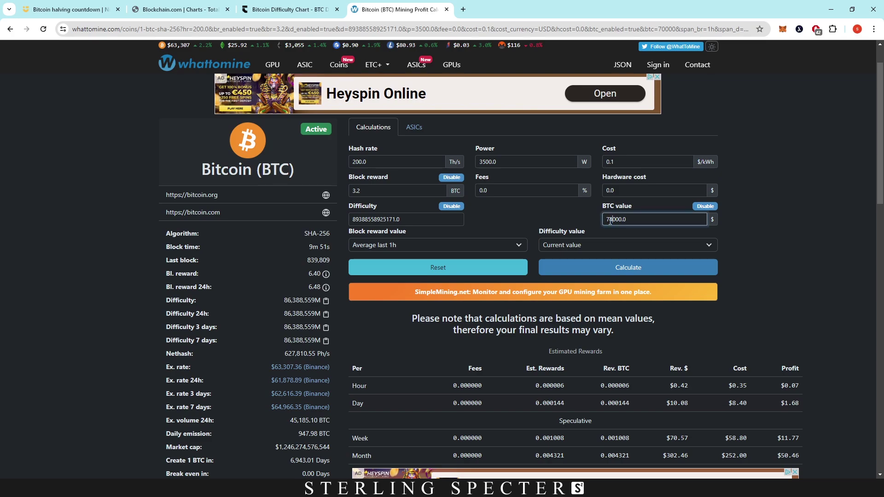
left_click(644, 269)
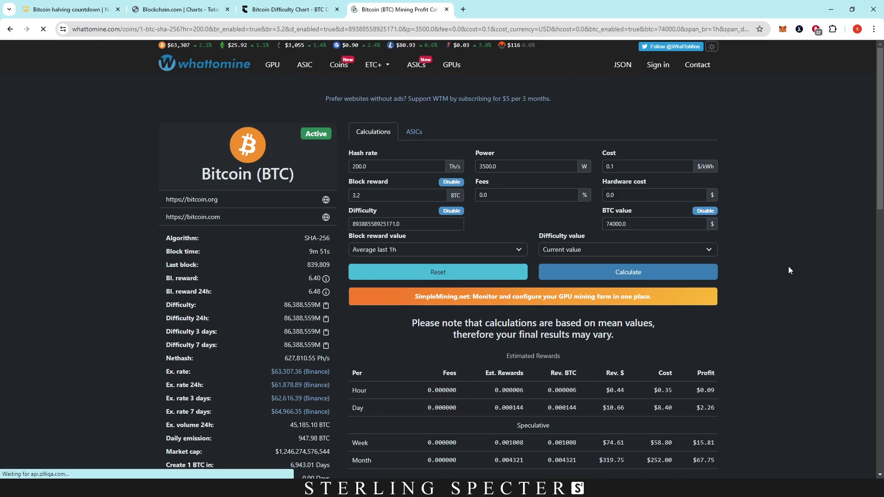
scroll(789, 266, "down", 2)
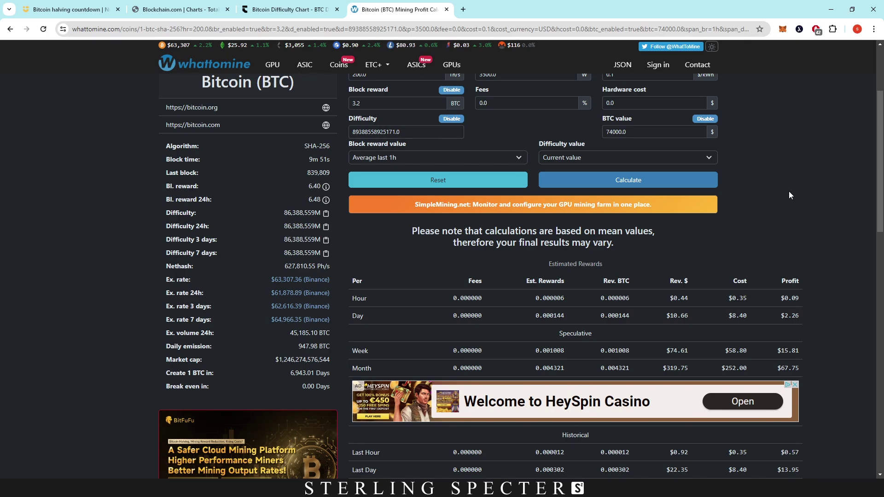
scroll(790, 198, "up", 2)
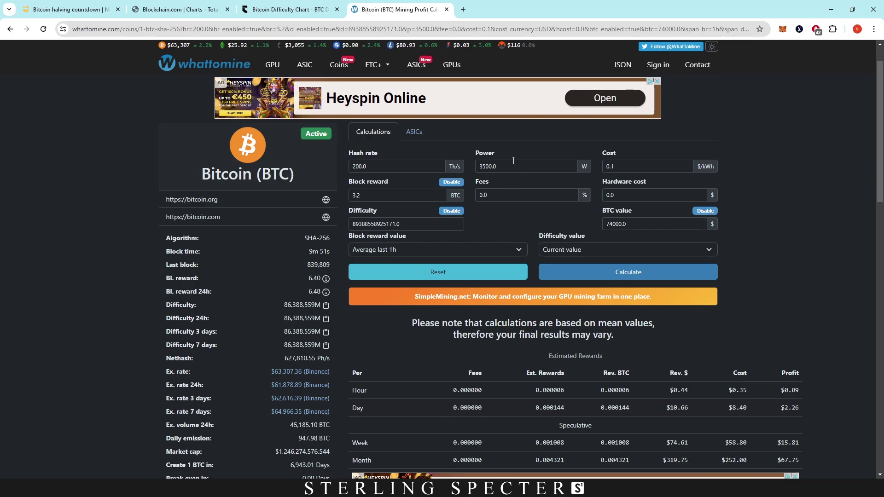
scroll(142, 203, "down", 1)
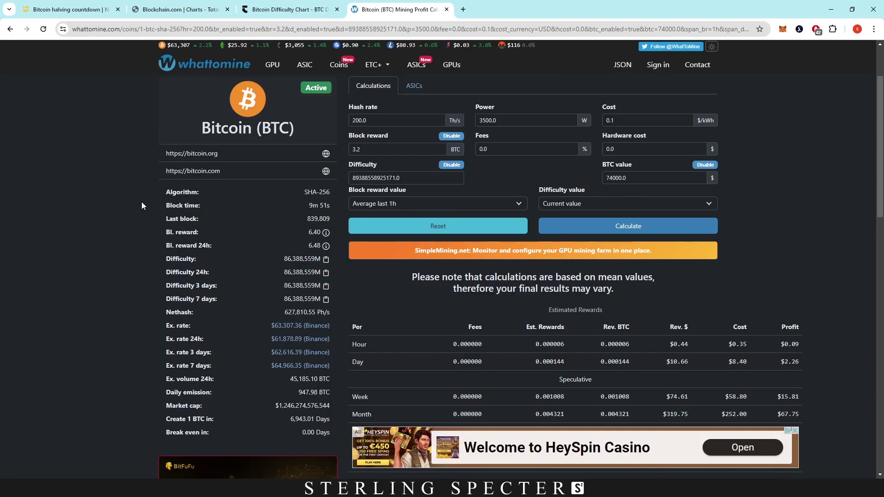